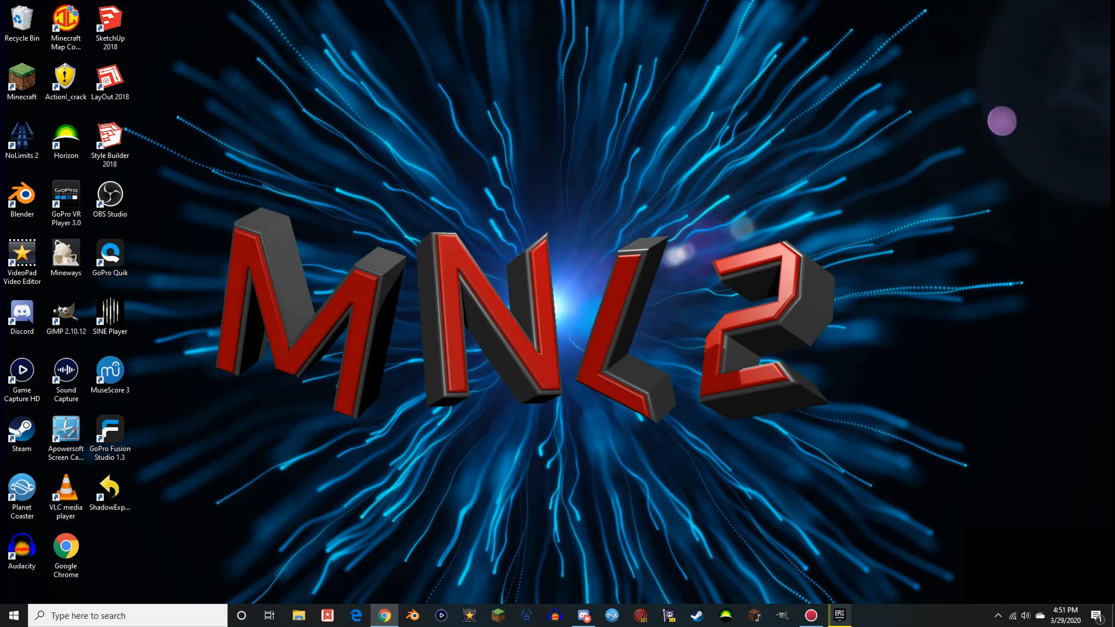
Launch the NoLimits 2 editor and create a new park named smOoTh
left_click_drag(0, 23, 546, 19)
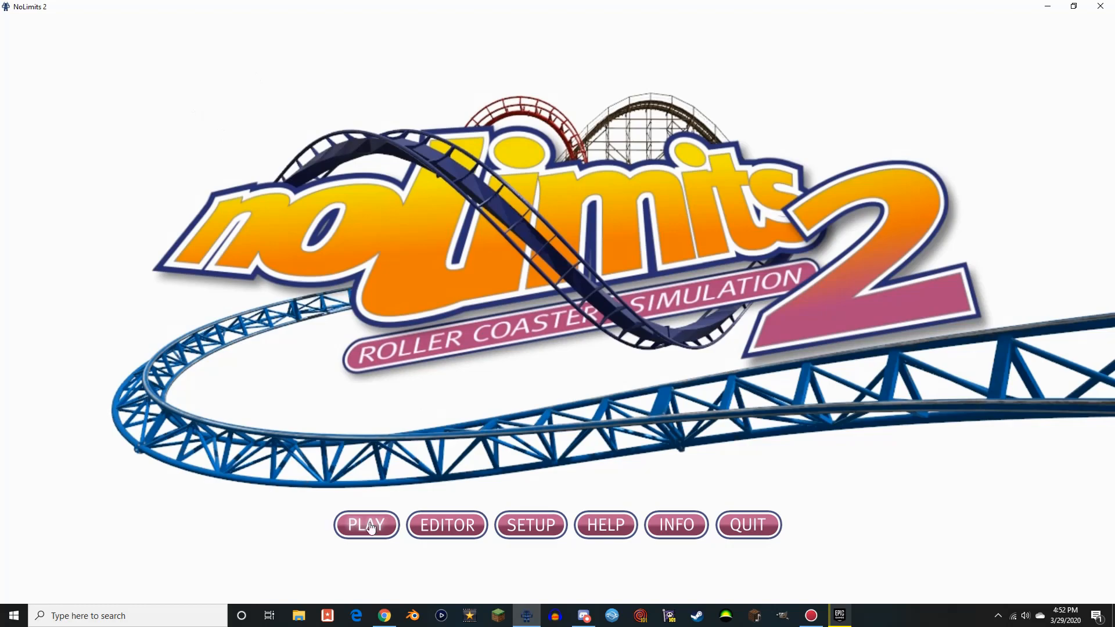
left_click(447, 525)
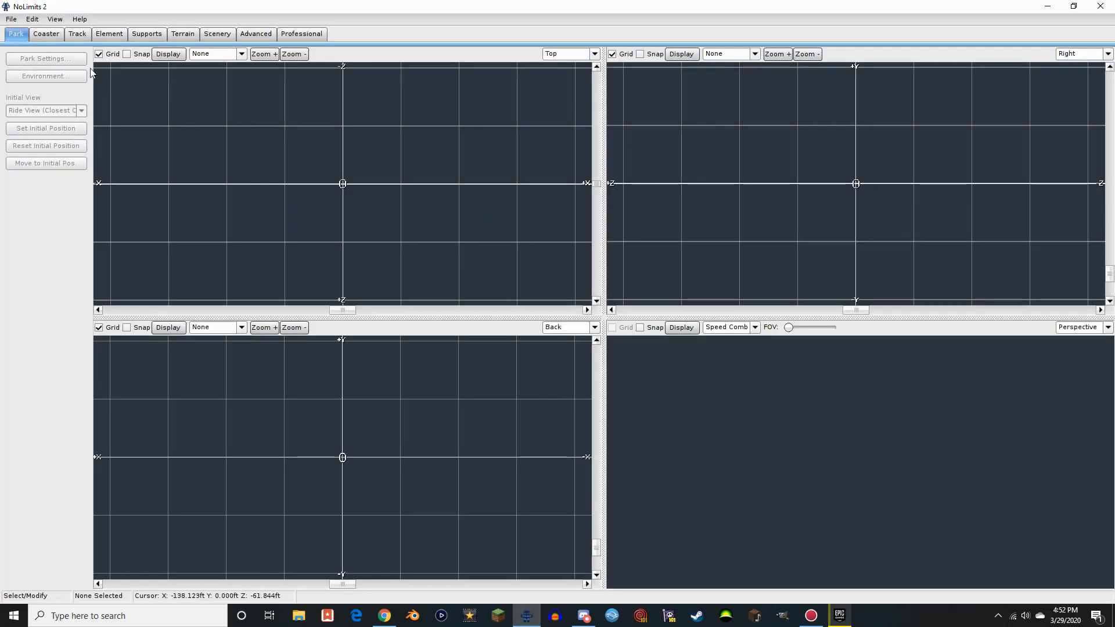
left_click(11, 19)
left_click(20, 32)
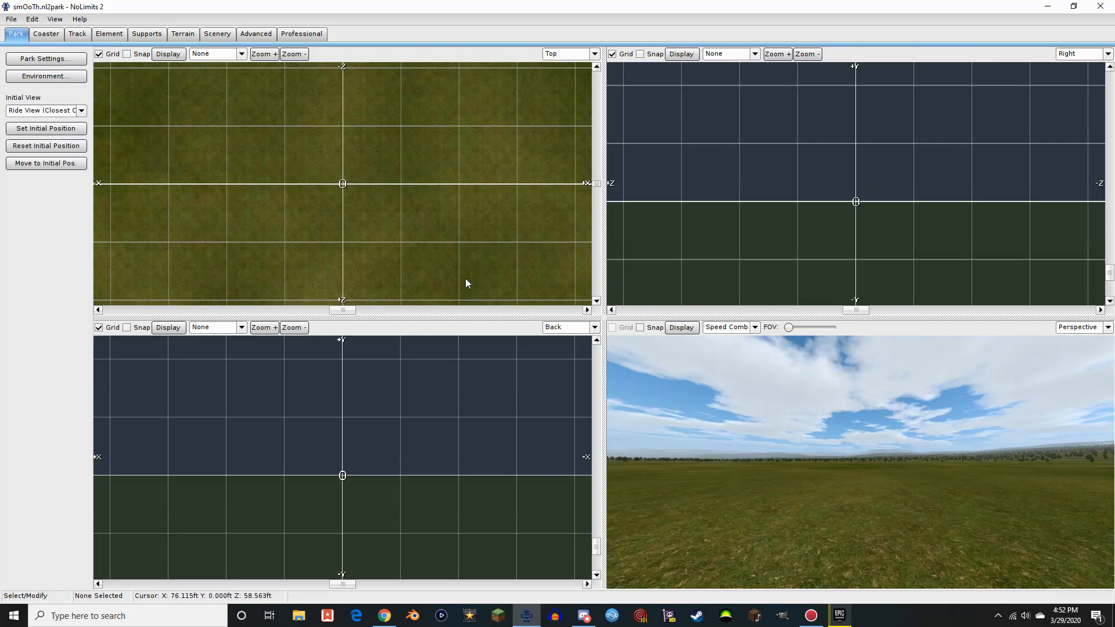
Create a new coaster named sMoOtH
left_click(46, 34)
left_click(57, 59)
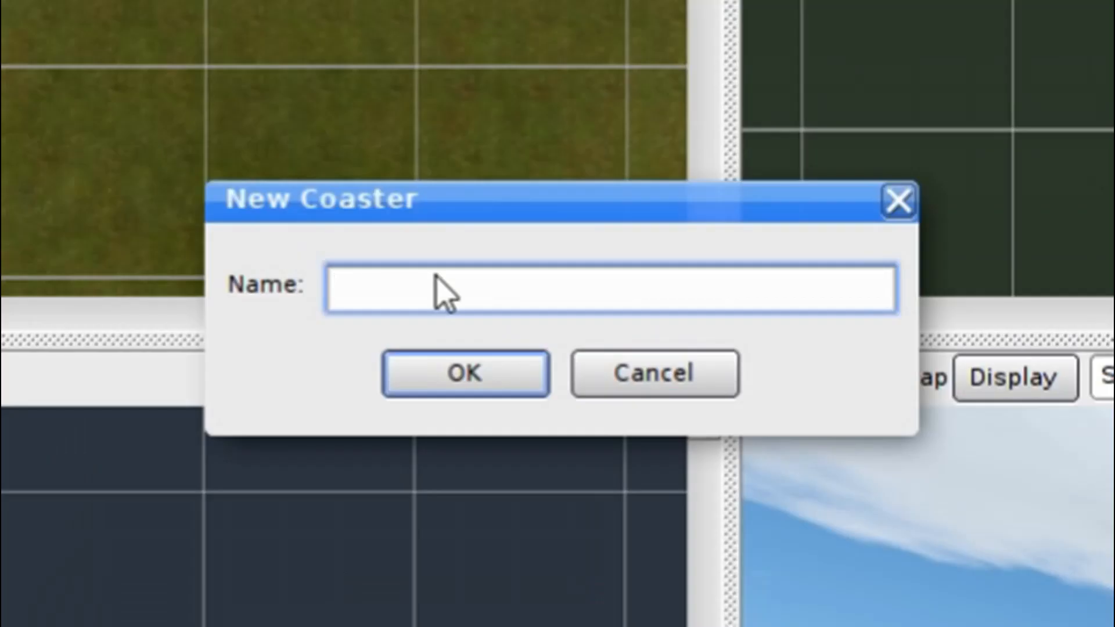
type("sMoO")
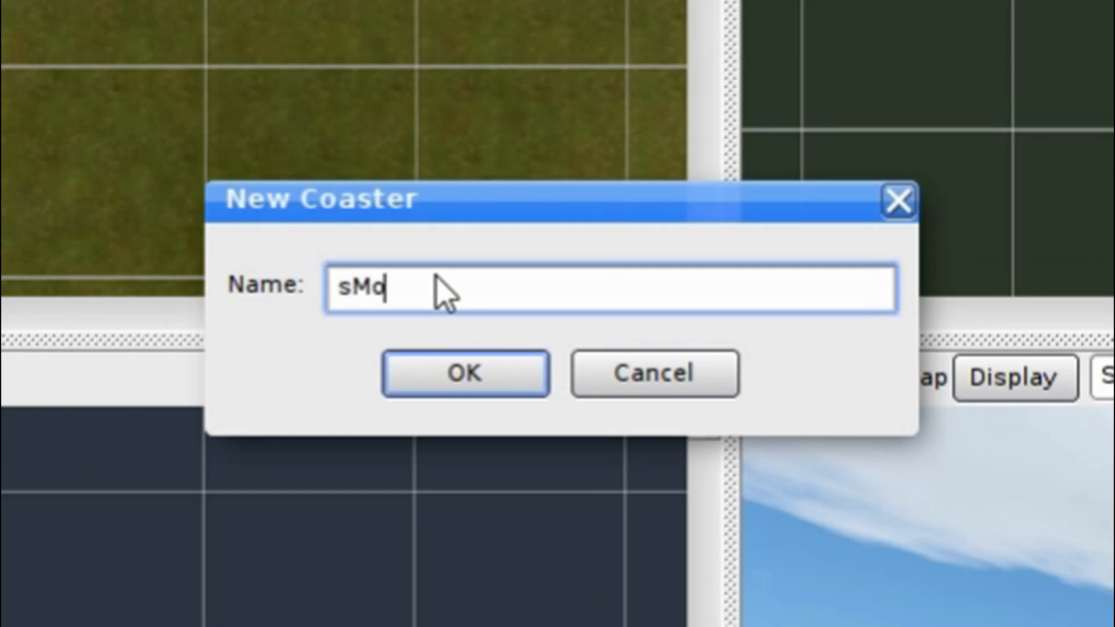
type("tH")
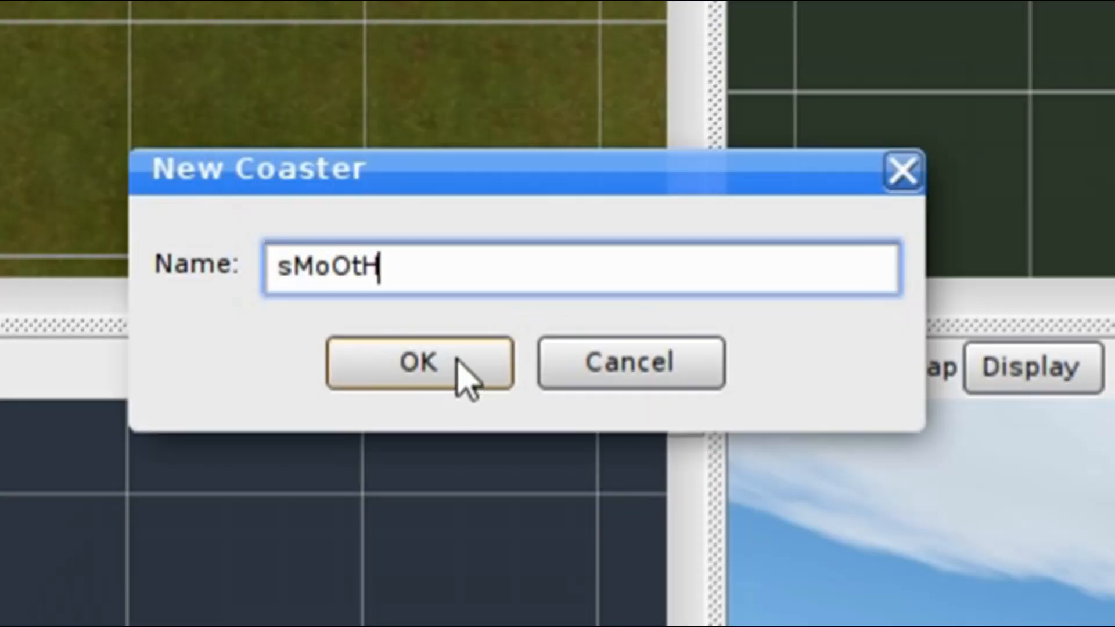
left_click(540, 327)
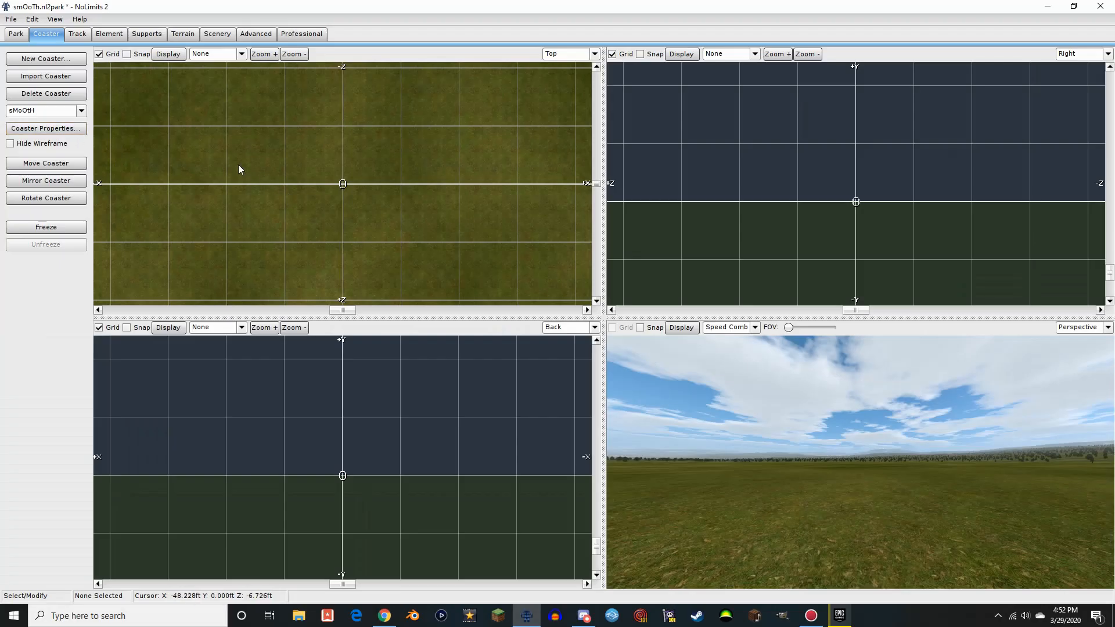
Color every coaster part red in the coaster properties, from rails and spine to cars, supports and catwalks, except the wireframe track
left_click(37, 129)
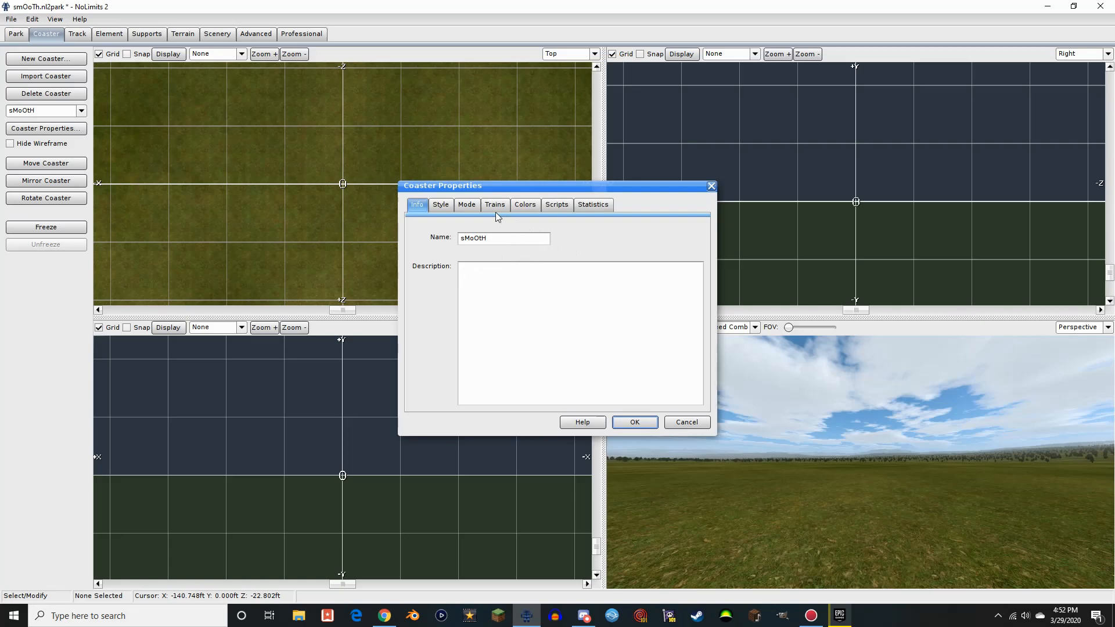
left_click(525, 205)
left_click(485, 269)
left_click(517, 426)
left_click(632, 205)
left_click(487, 301)
left_click(511, 427)
left_click(632, 204)
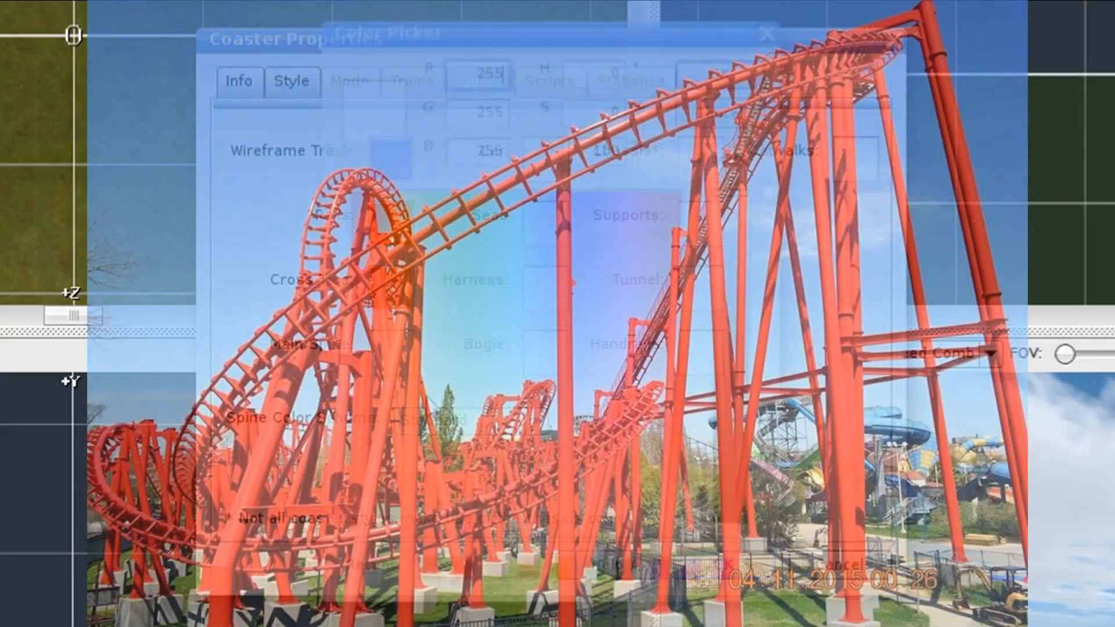
left_click(390, 351)
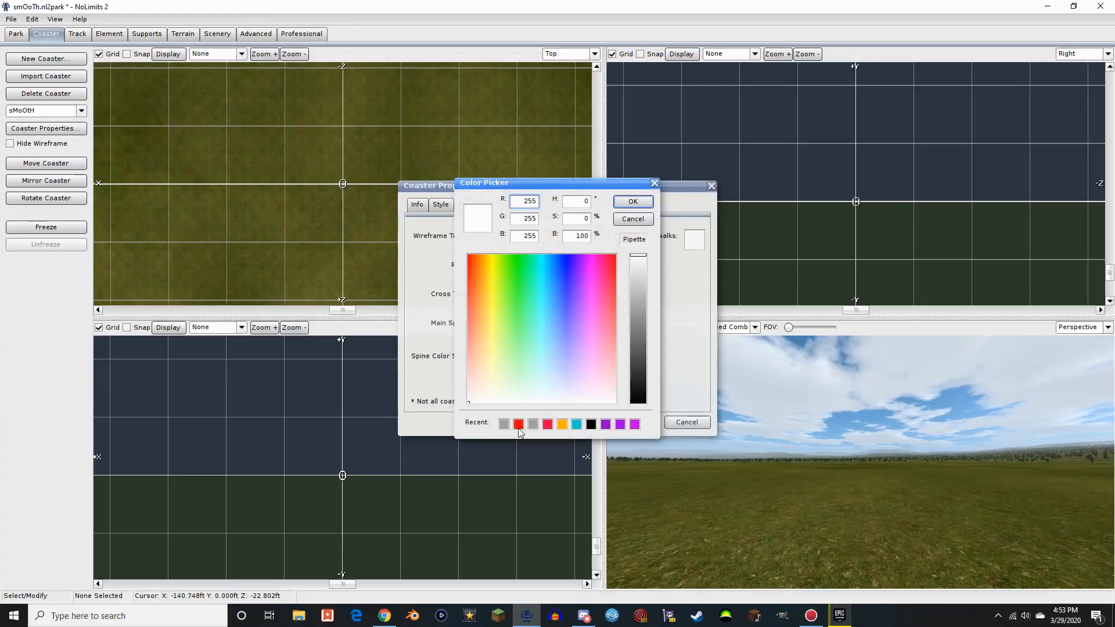
left_click(518, 424)
left_click(632, 201)
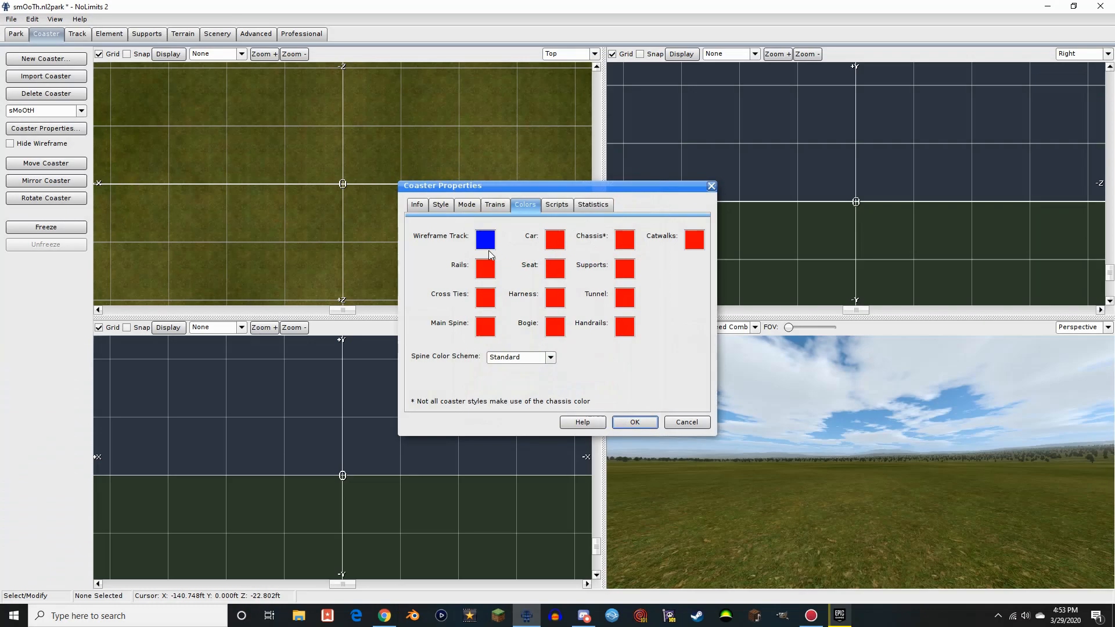
Set the coaster style to Inverted Coaster (2 seats across) and choose a worn type for it
left_click(443, 205)
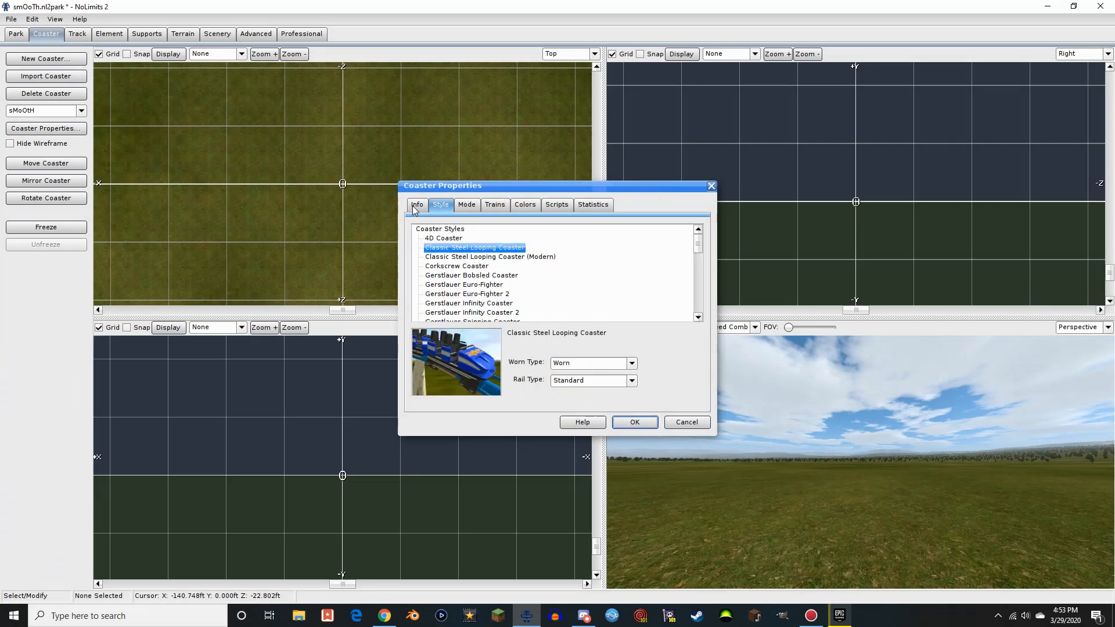
scroll(455, 262, "down", 8)
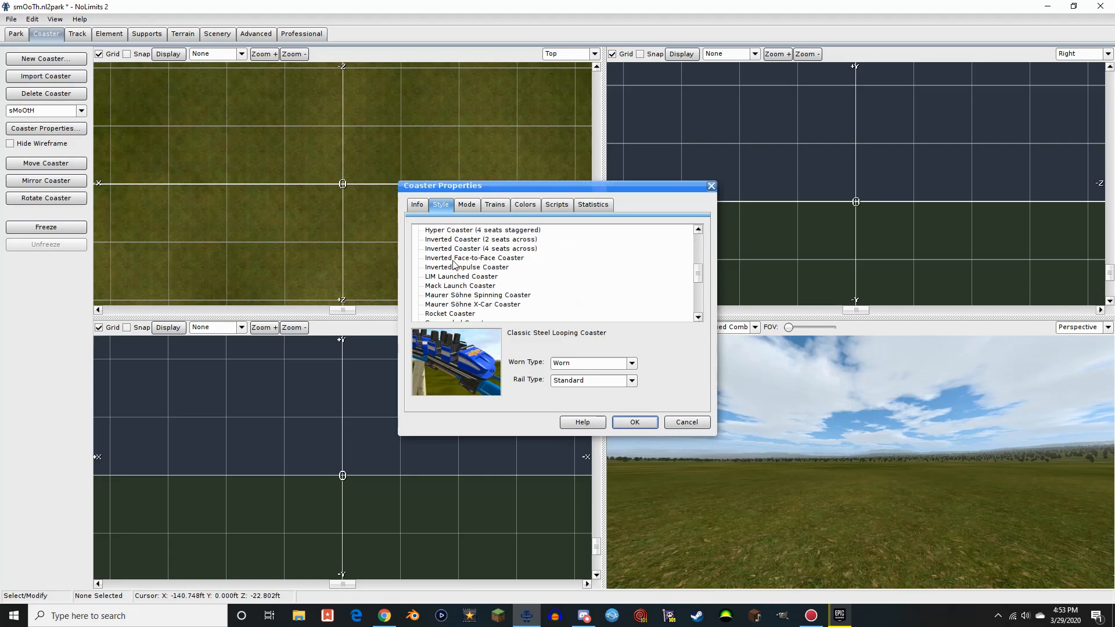
scroll(468, 285, "up", 4)
scroll(459, 288, "down", 10)
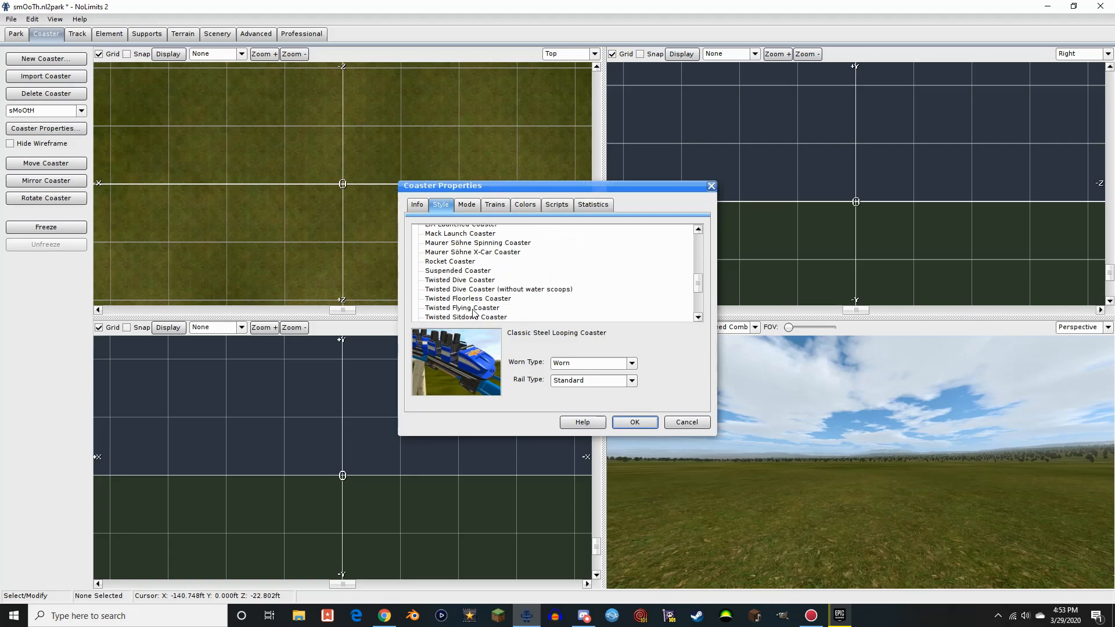
left_click(453, 272)
scroll(456, 284, "down", 3)
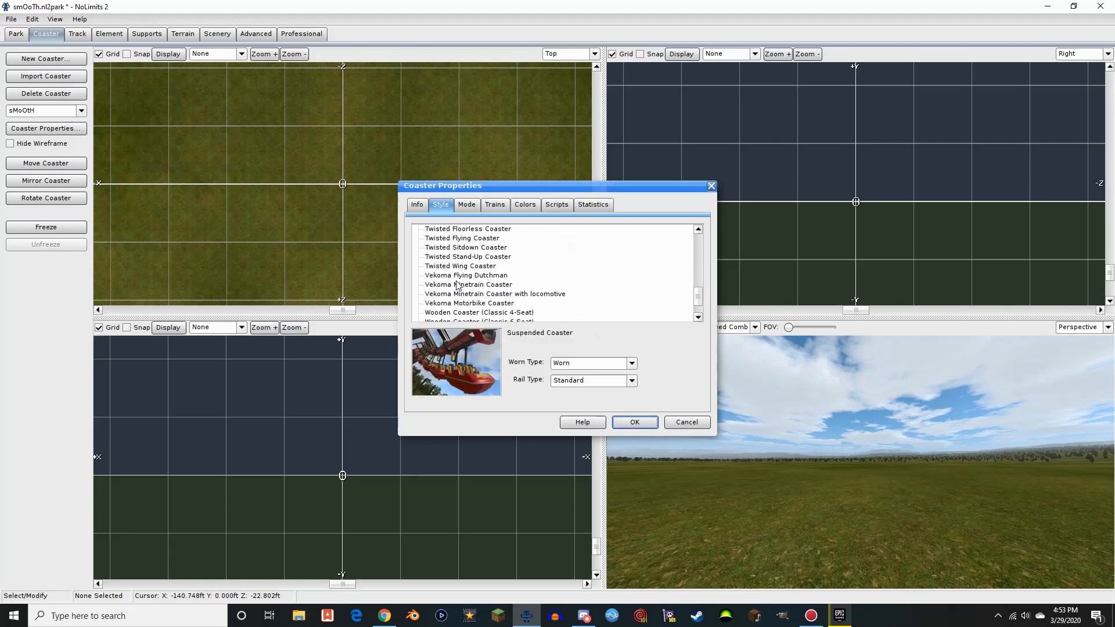
scroll(457, 284, "up", 5)
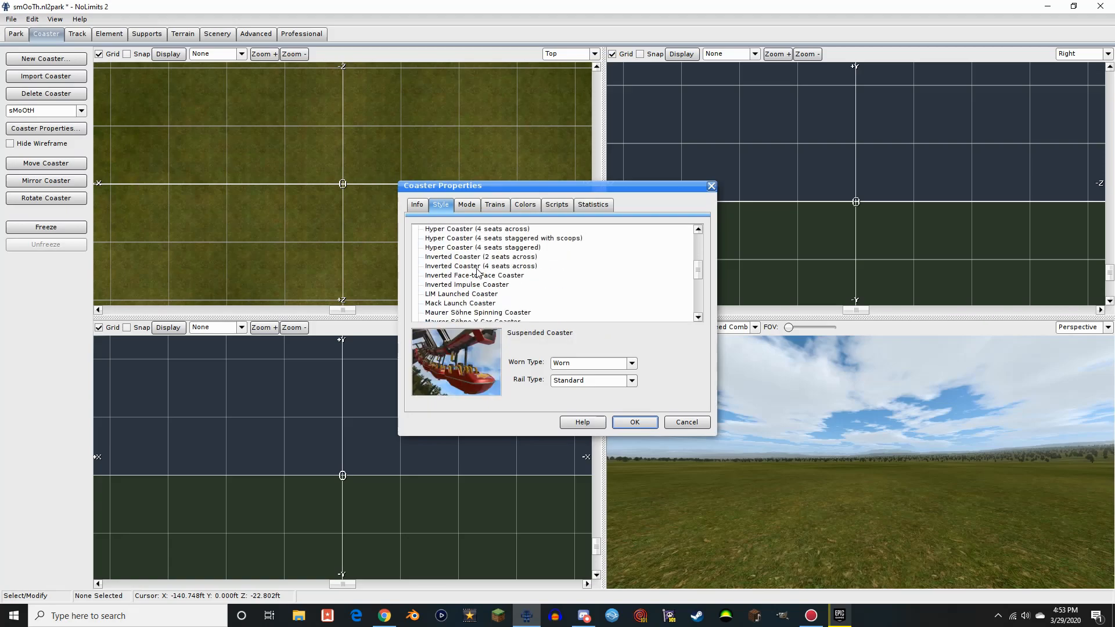
left_click(474, 267)
left_click(468, 260)
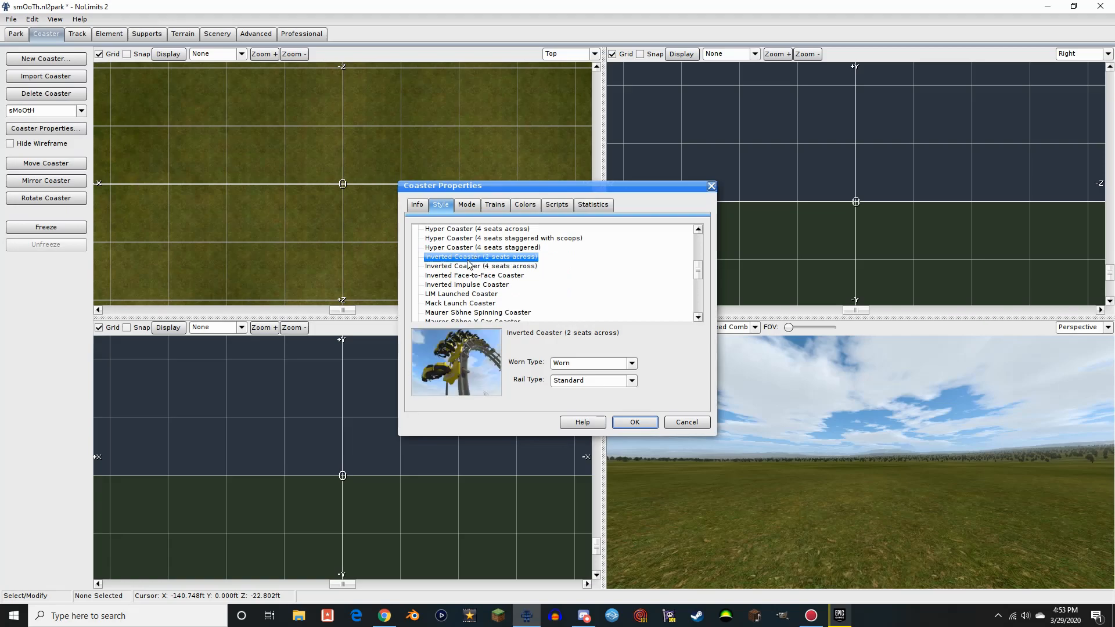
left_click(569, 363)
left_click(585, 395)
Set the coaster's physics model to NL 1.0 (not recommended)
left_click(416, 205)
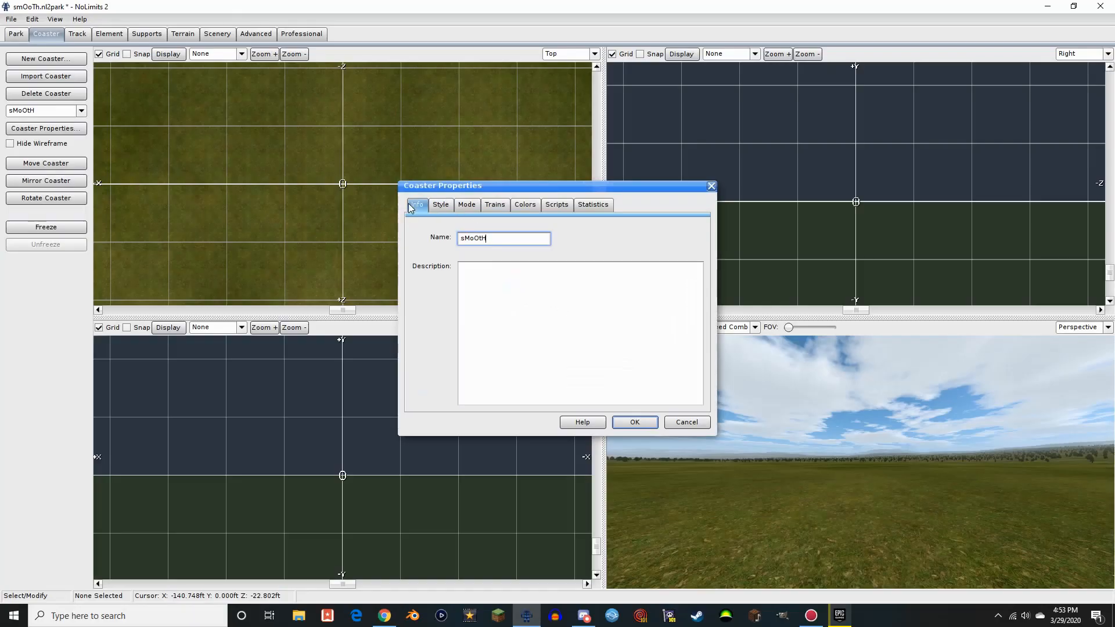
left_click(440, 205)
left_click(468, 205)
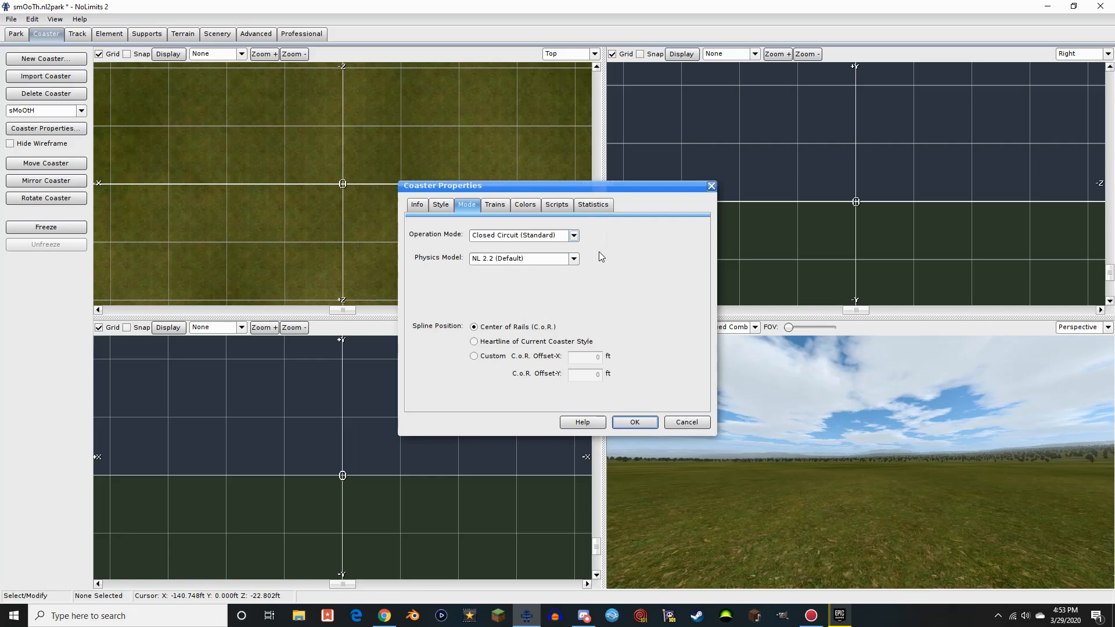
left_click(478, 263)
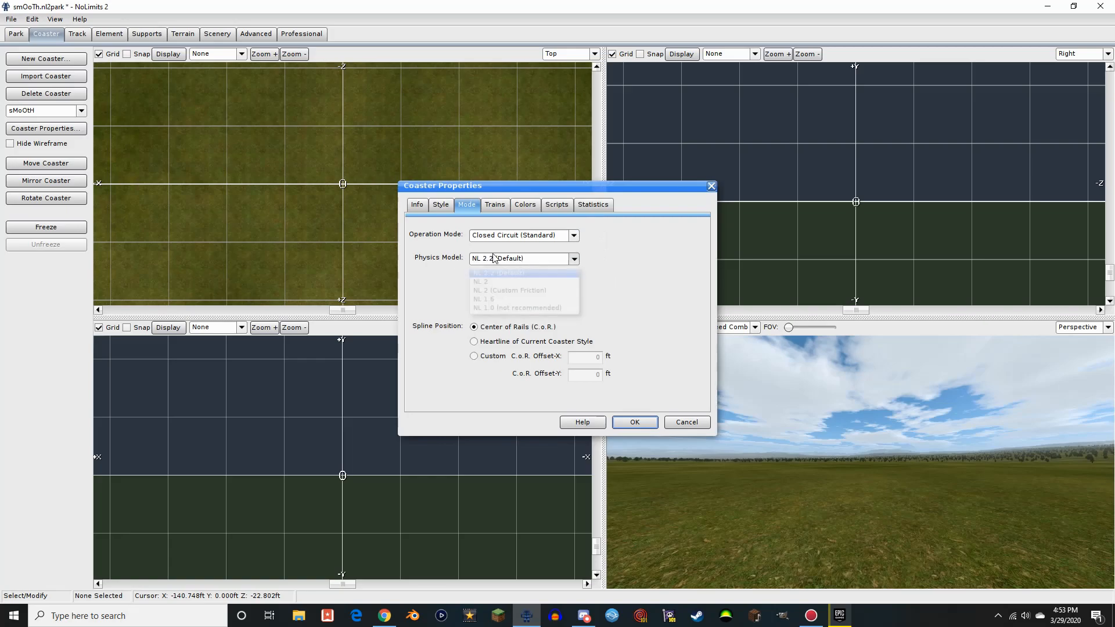
left_click(533, 303)
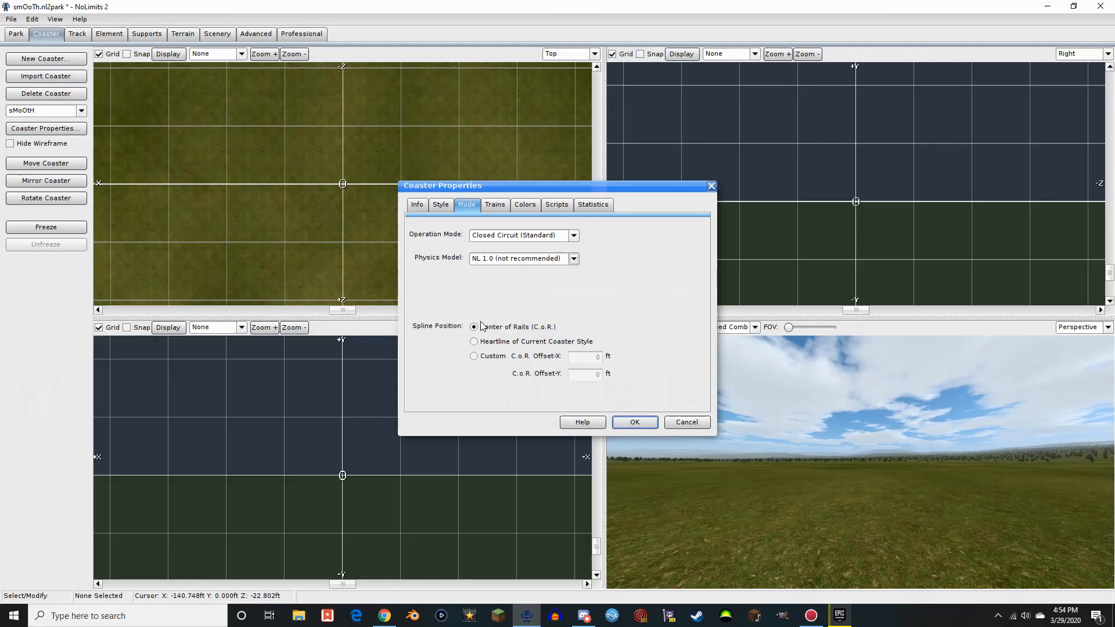
Give the coaster a custom spline position with C.o.R. offsets of 50 ft in X and 50 ft in Y
left_click(474, 357)
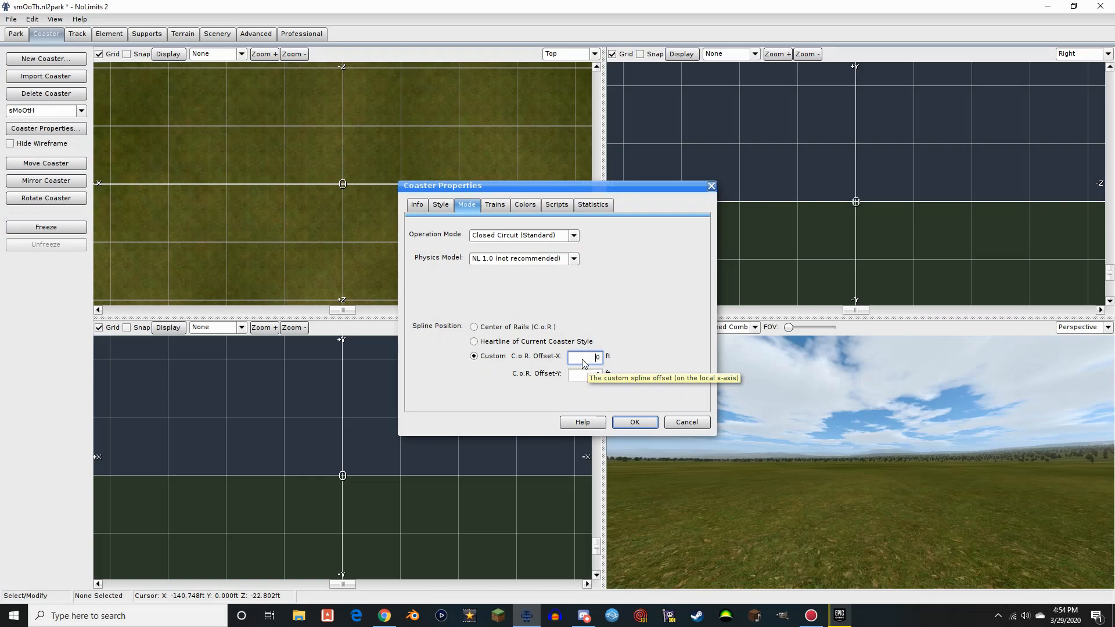
left_click(583, 360)
type("5")
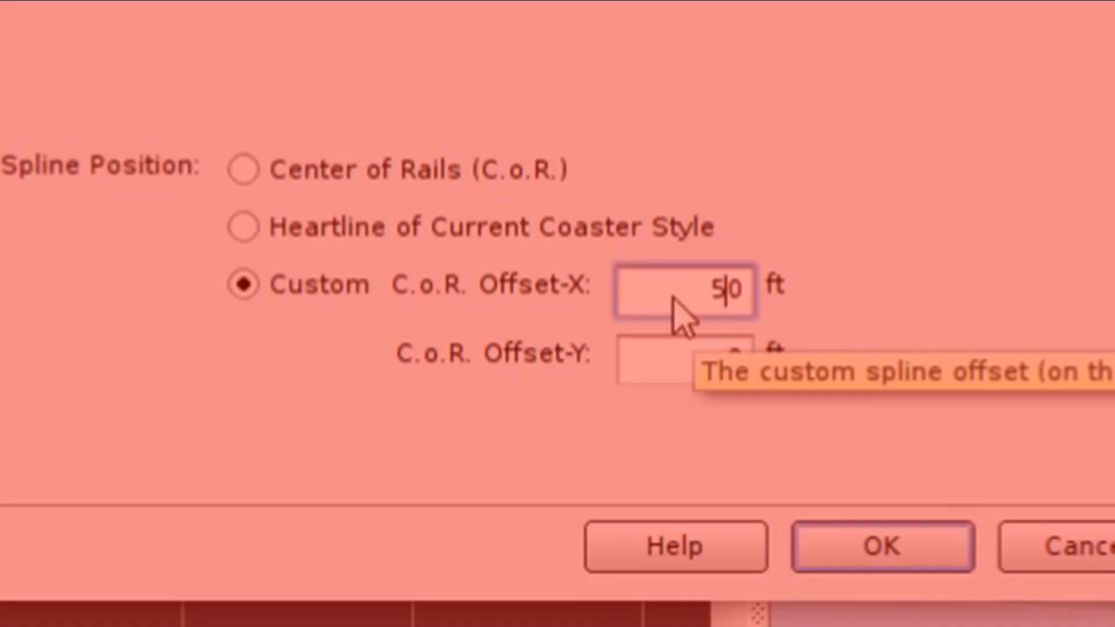
left_click(592, 382)
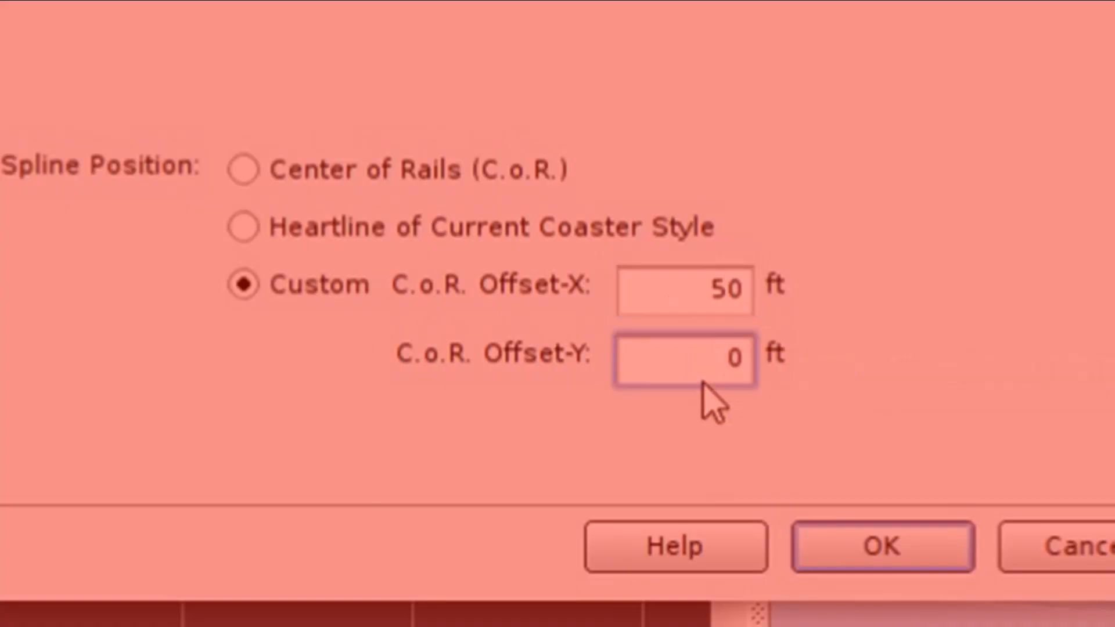
type("5")
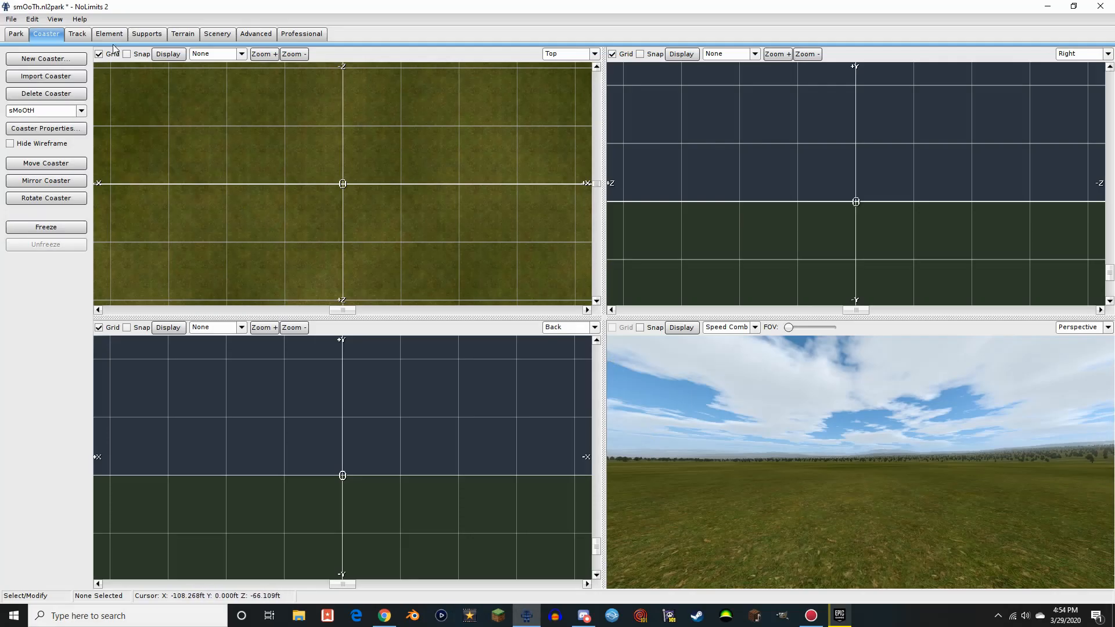
Start a track with a two-vertex segment across the park origin in the top view, and shift its end vertex toward negative X
left_click(78, 34)
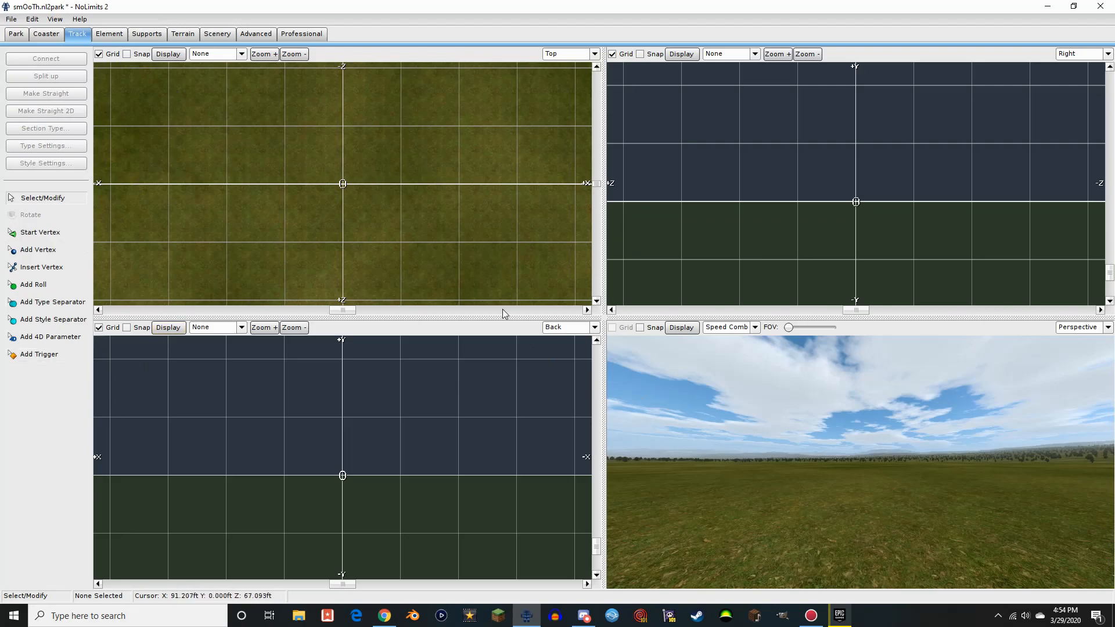
left_click(40, 233)
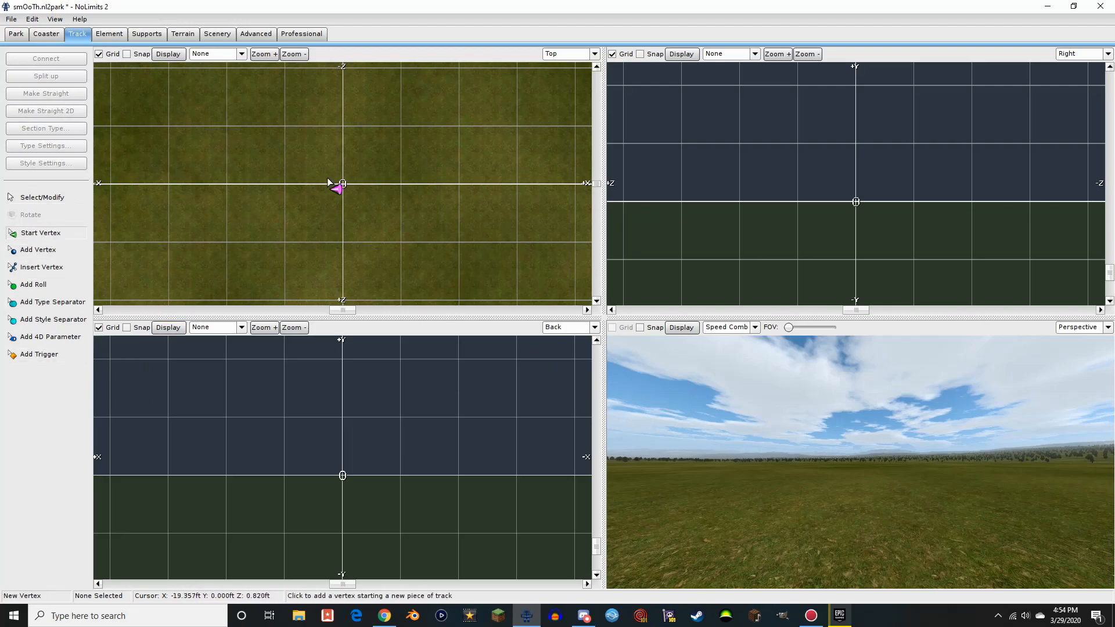
scroll(351, 206, "down", 3)
left_click(324, 255)
left_click(374, 99)
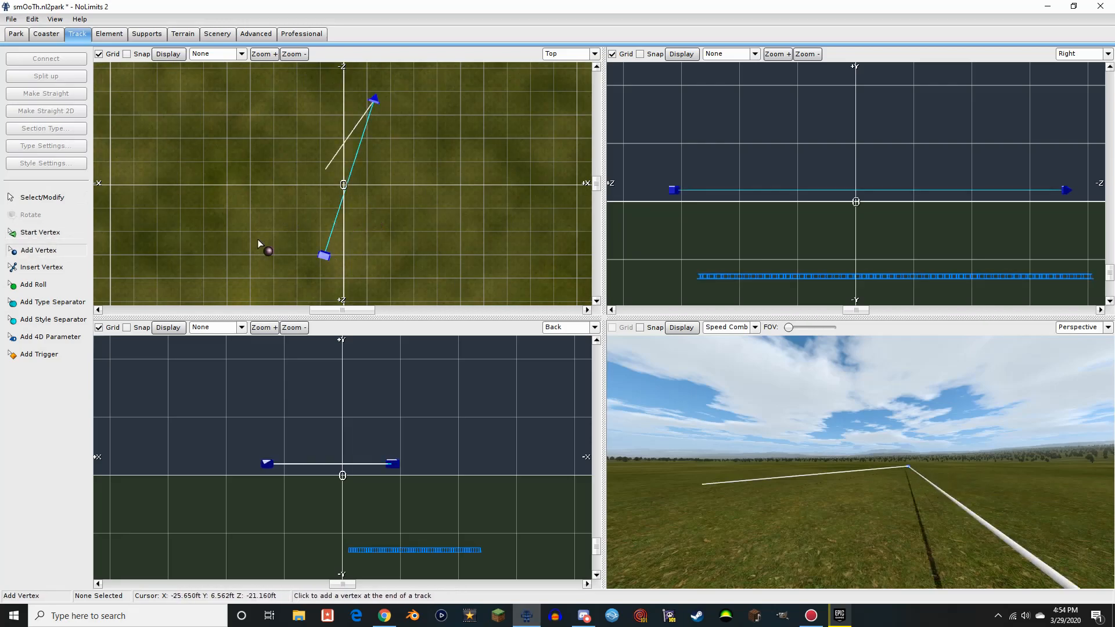
left_click(53, 202)
left_click_drag(374, 99, 308, 131)
scroll(419, 476, "up", 2)
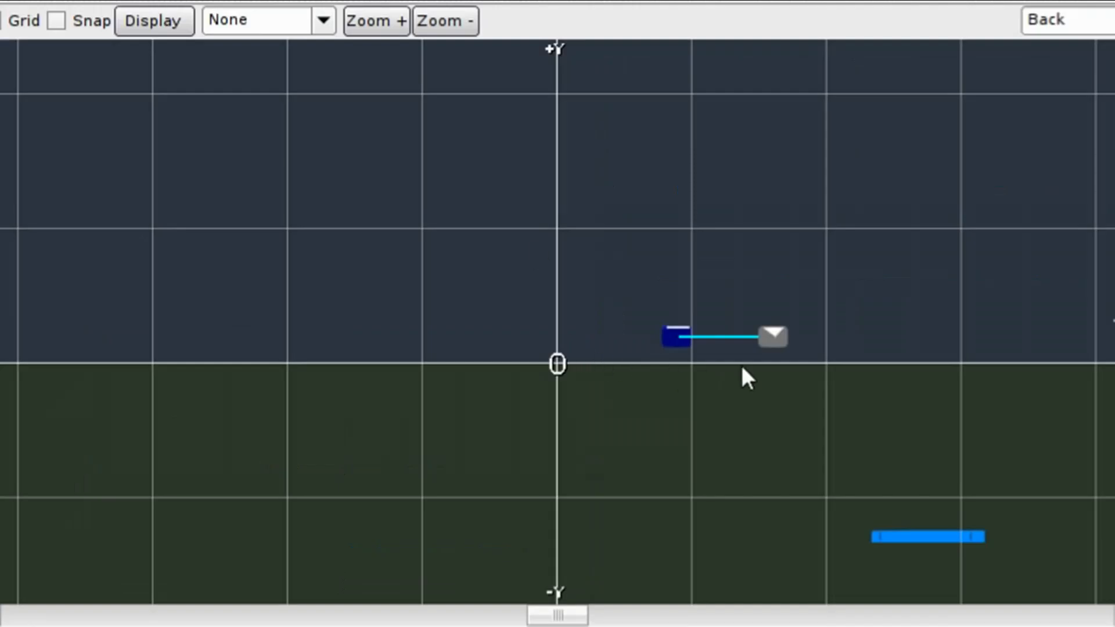
Select both track vertices in the back view and raise them to about 82 ft above the ground
right_click_drag(763, 333, 487, 100)
scroll(544, 186, "down", 5)
scroll(685, 423, "up", 6)
right_click_drag(636, 391, 326, 283)
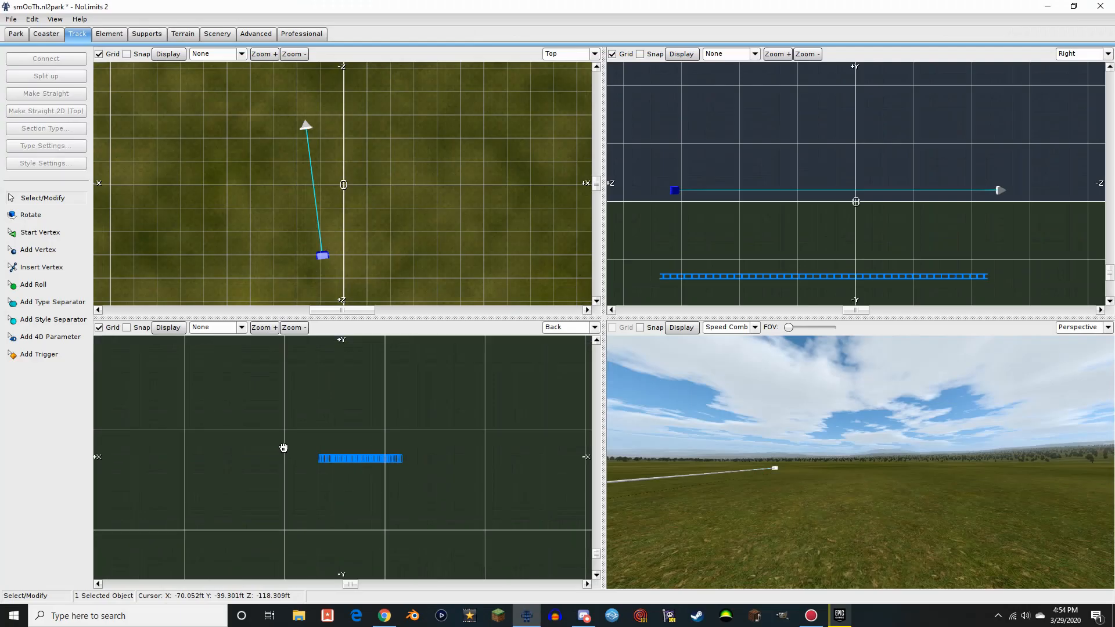
scroll(345, 468, "up", 6)
scroll(345, 467, "down", 2)
scroll(344, 473, "down", 8)
left_click_drag(239, 375, 323, 404)
right_click_drag(322, 414, 303, 447)
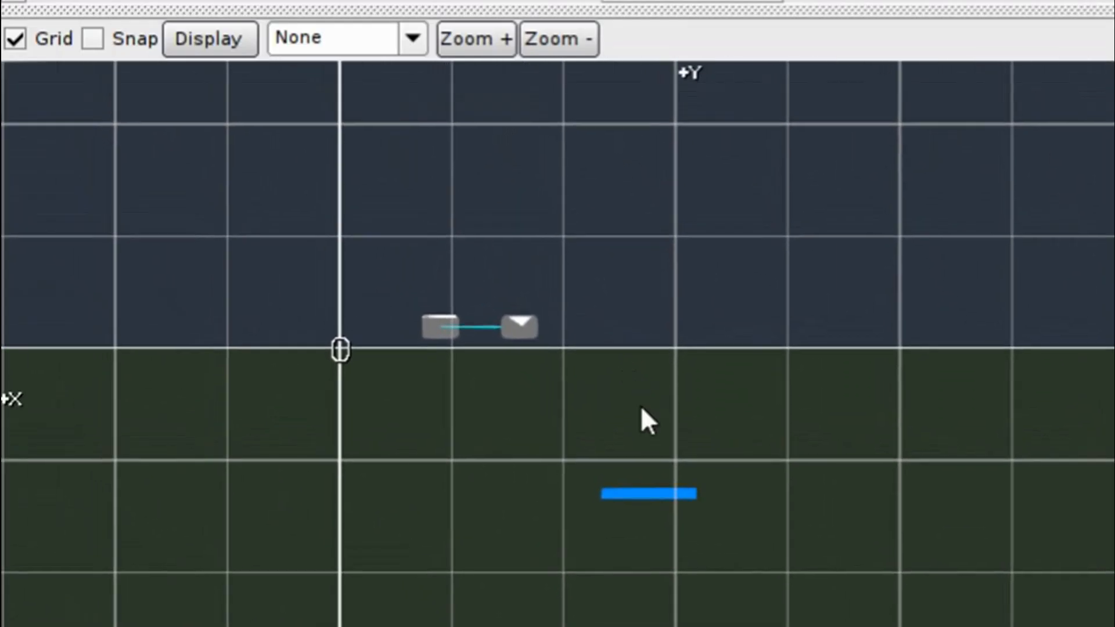
left_click_drag(527, 340, 384, 141)
right_click_drag(689, 395, 1004, 465)
right_click_drag(383, 241, 414, 210)
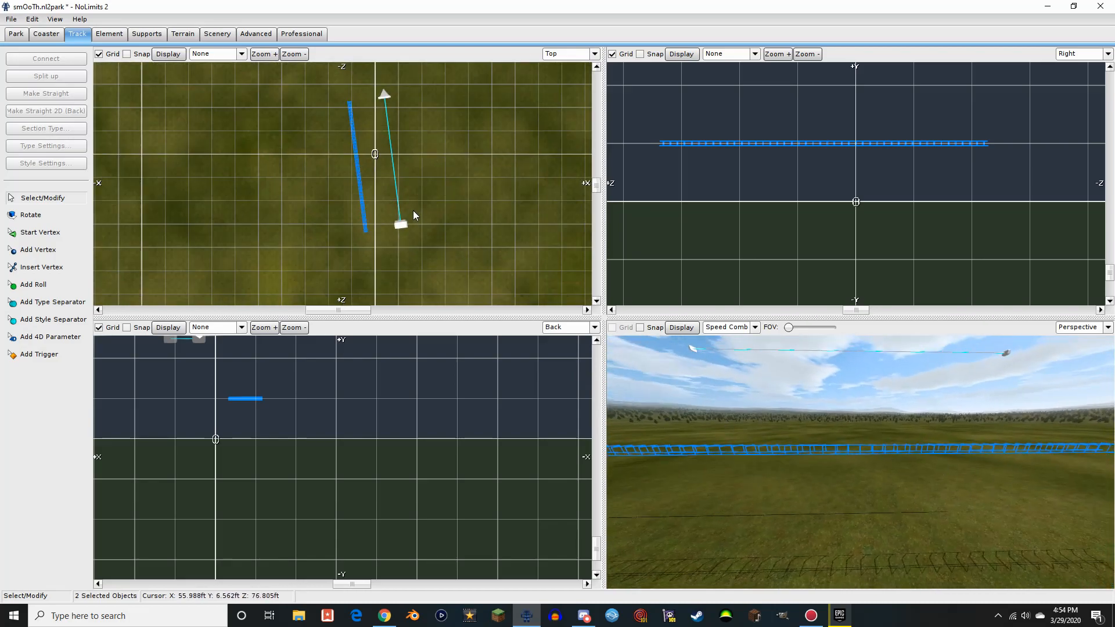
scroll(414, 210, "up", 3)
left_click(468, 181)
Insert two vertices in the top view between the track's raised end vertices
left_click(42, 267)
scroll(349, 210, "down", 3)
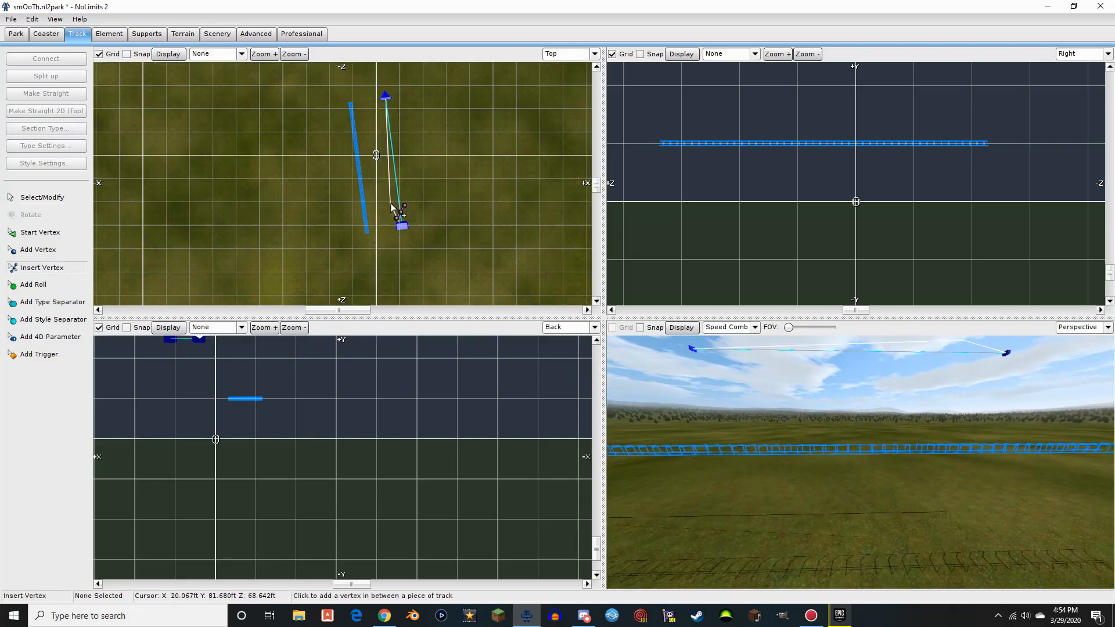
left_click(391, 203)
left_click(396, 123)
left_click(42, 197)
Select all the track vertices in the back view and straighten them in that view with Make Straight 2D
right_click_drag(232, 410, 285, 408)
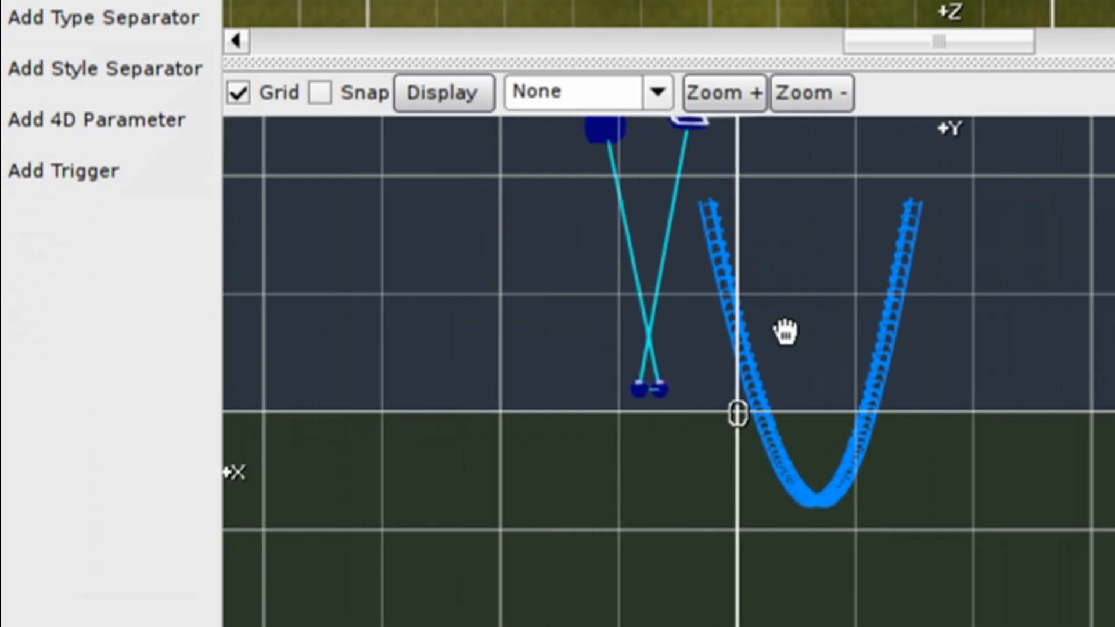
right_click_drag(785, 331, 899, 310)
right_click_drag(1040, 373, 1086, 531)
left_click_drag(721, 500, 850, 544)
left_click_drag(634, 199, 948, 572)
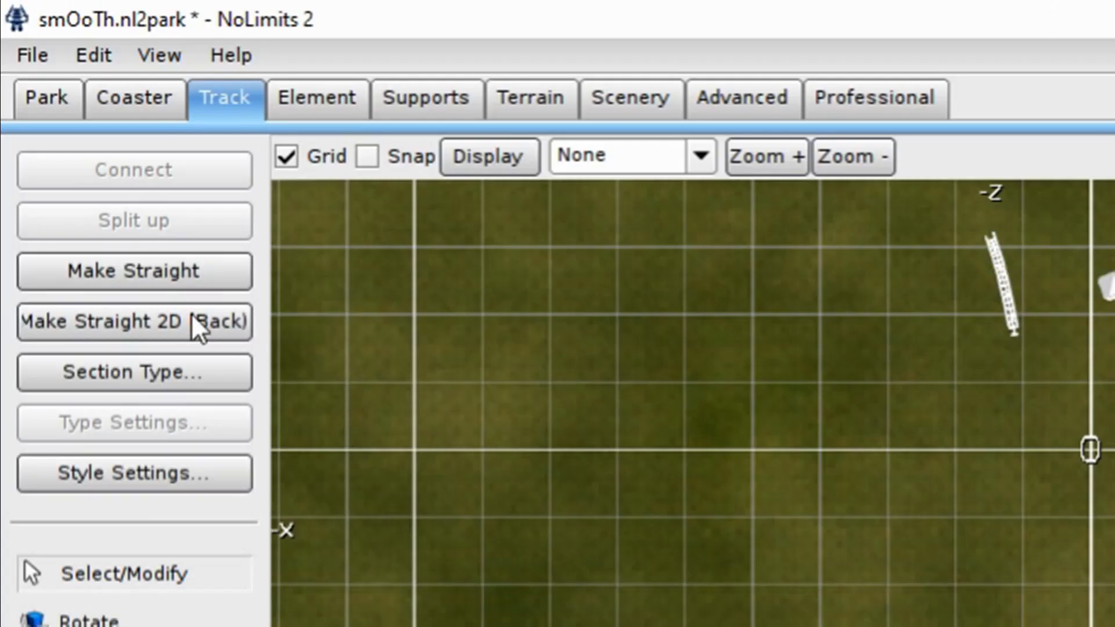
left_click(223, 323)
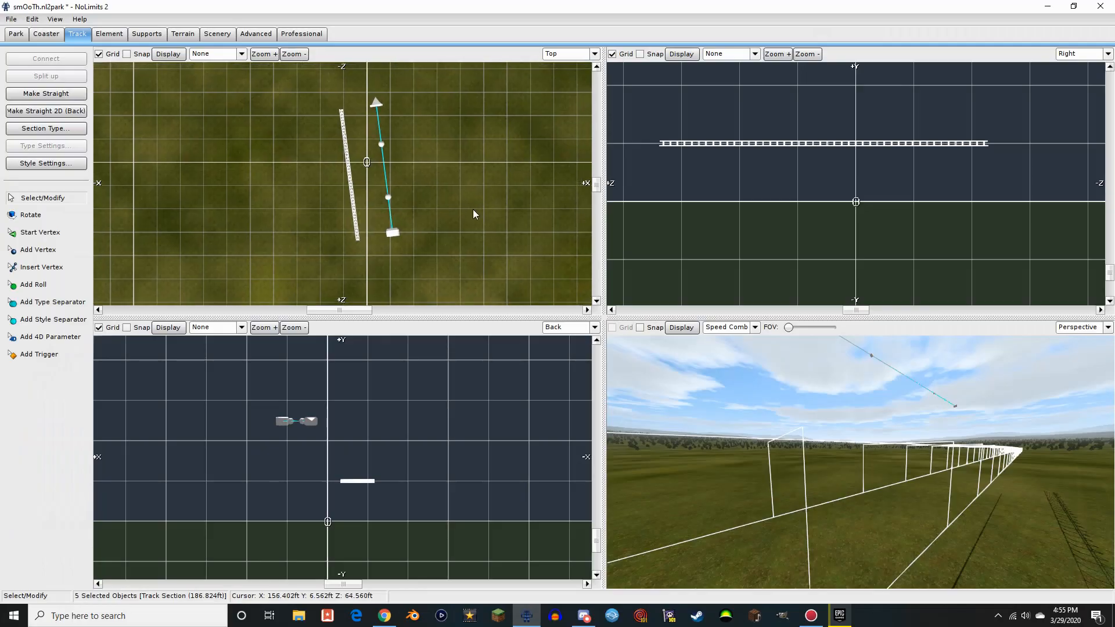
Bend the track into an S-curve in the top view, moving its middle vertices to opposite sides and its end vertex toward negative Z
scroll(472, 209, "up", 2)
left_click(458, 181)
left_click_drag(437, 213, 334, 215)
left_click_drag(426, 103, 547, 107)
right_click_drag(478, 117, 465, 184)
scroll(462, 187, "down", 4)
left_click_drag(377, 134, 371, 80)
Add a type separator near each end of the track and select the section between them
right_click_drag(382, 190, 391, 167)
scroll(391, 242, "up", 1)
mouse_move(391, 241)
right_mouse_down()
mouse_move(356, 156)
mouse_move(368, 256)
right_mouse_up()
left_click(52, 302)
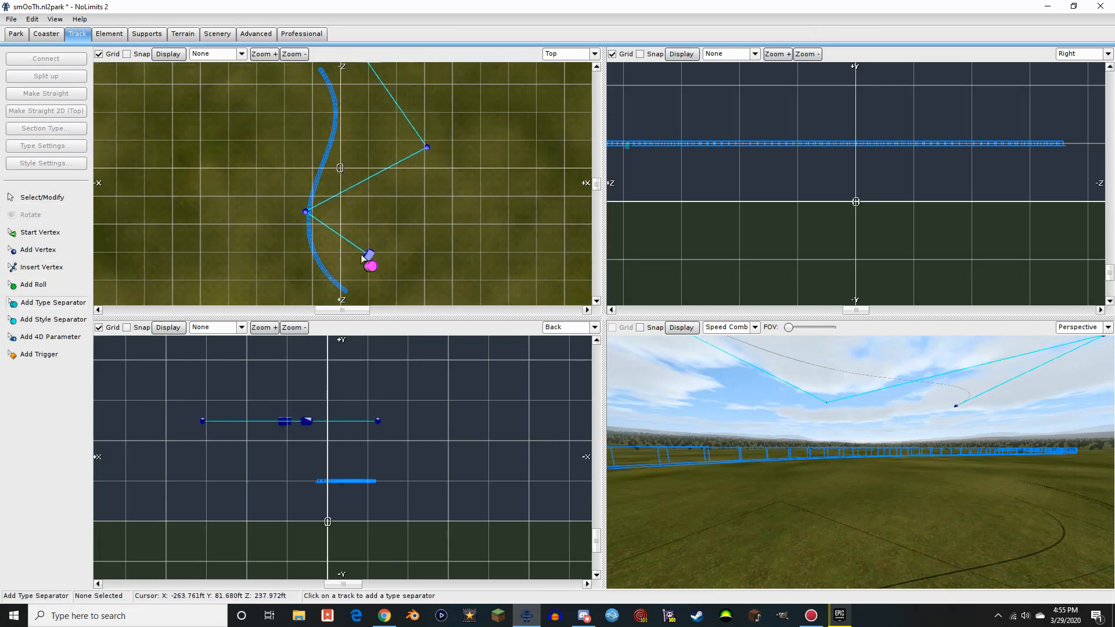
left_click(335, 90)
left_click(42, 197)
left_click(312, 200)
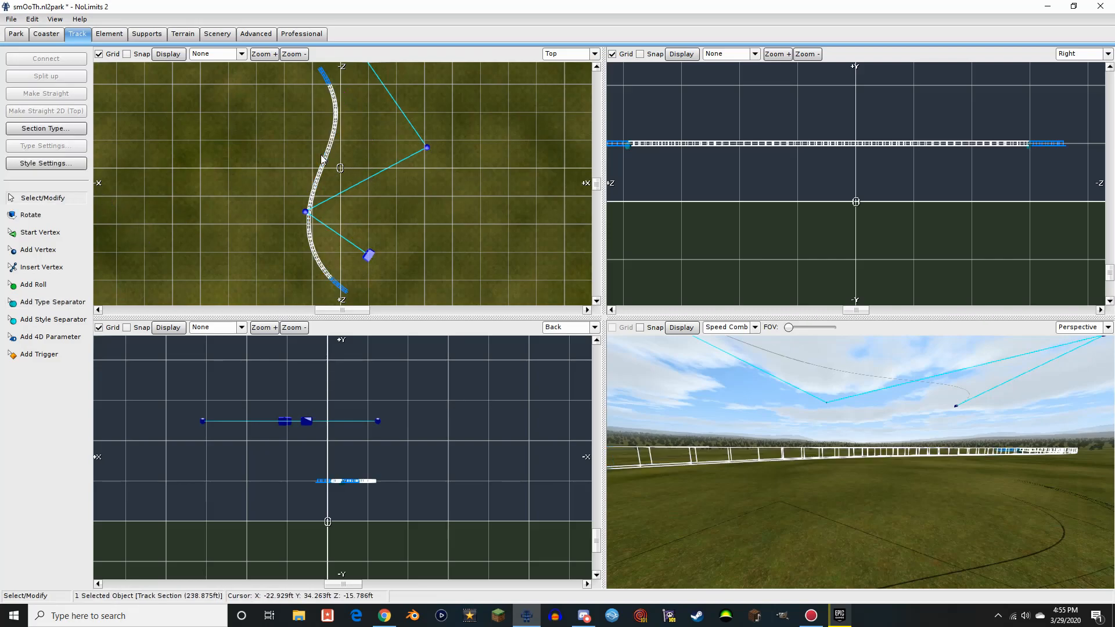
Give the coaster's train 32 cars and make it run backwards
left_click(46, 33)
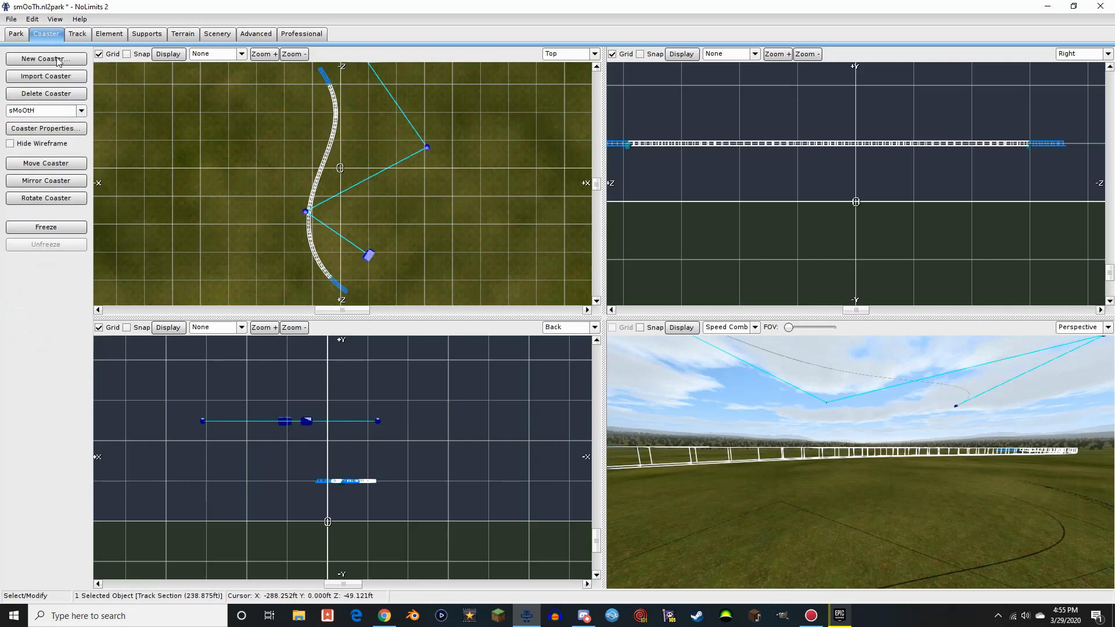
left_click(46, 128)
left_click(495, 205)
left_click(600, 238)
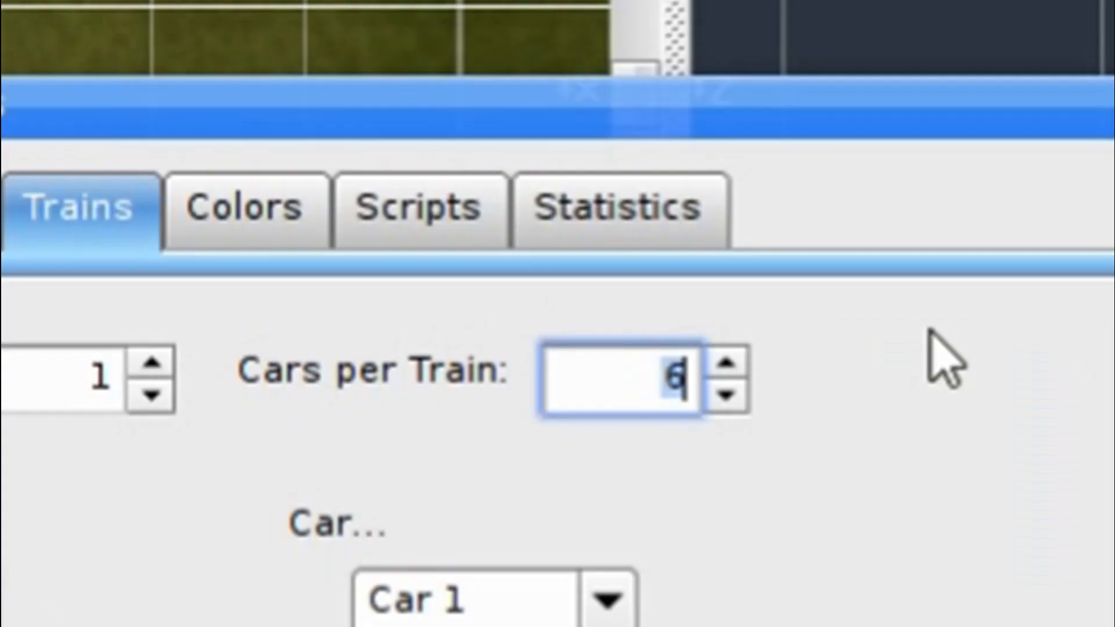
type("32")
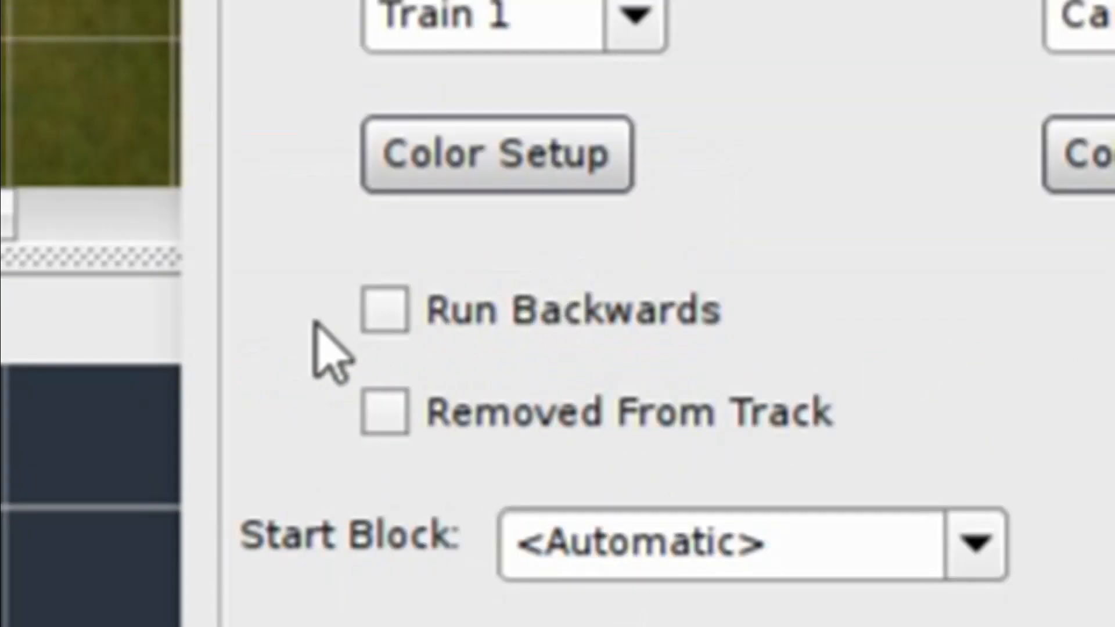
left_click(407, 307)
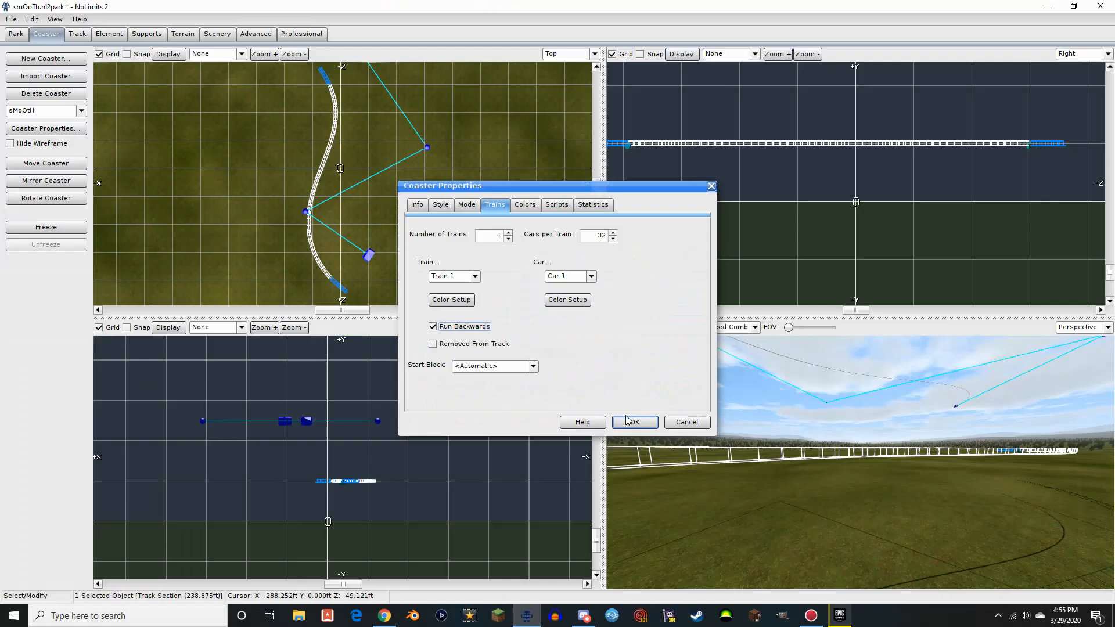
left_click(634, 423)
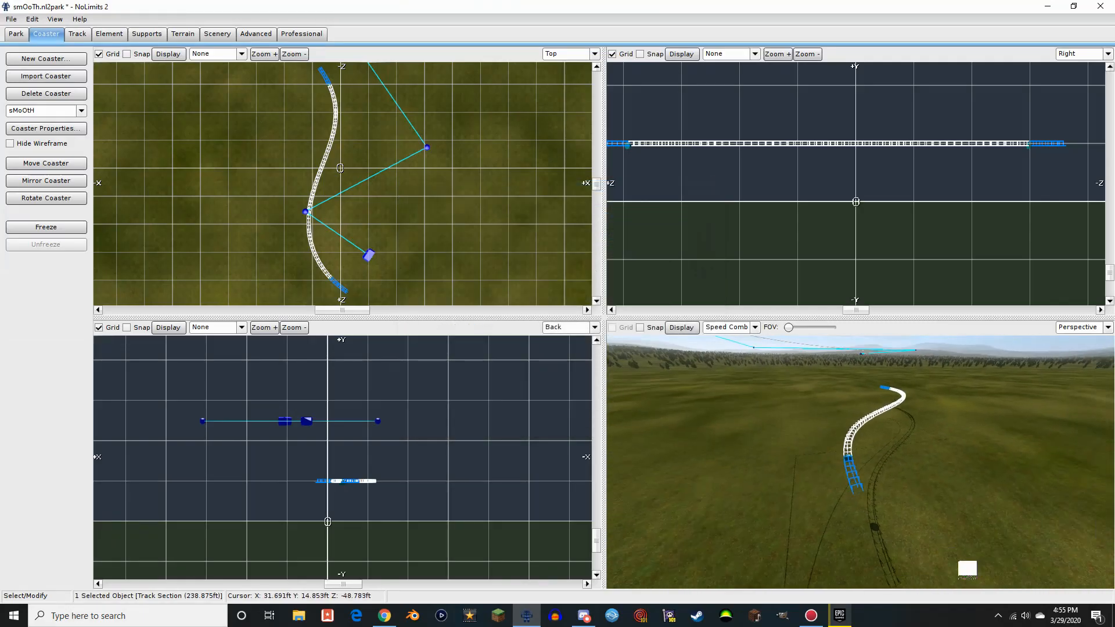
Add a roll point near each end of the track
right_click_drag(1037, 541, 826, 488)
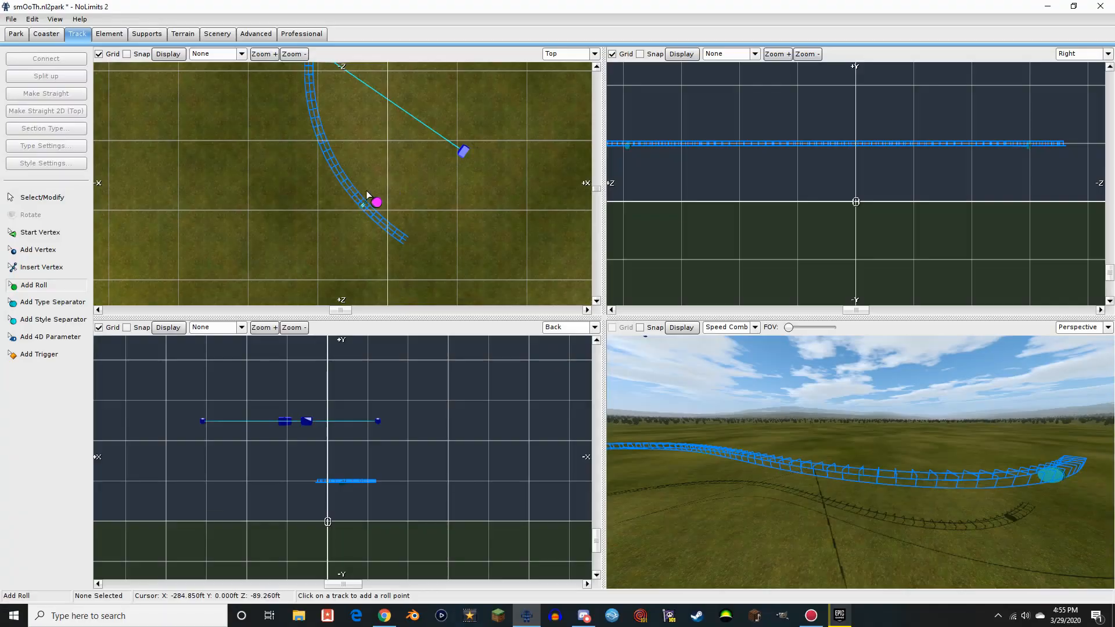
left_click(366, 195)
right_click_drag(368, 161, 378, 302)
right_click_drag(383, 93, 342, 174)
Make the roll points at both ends of the track strict
left_click(43, 198)
double_click(407, 118)
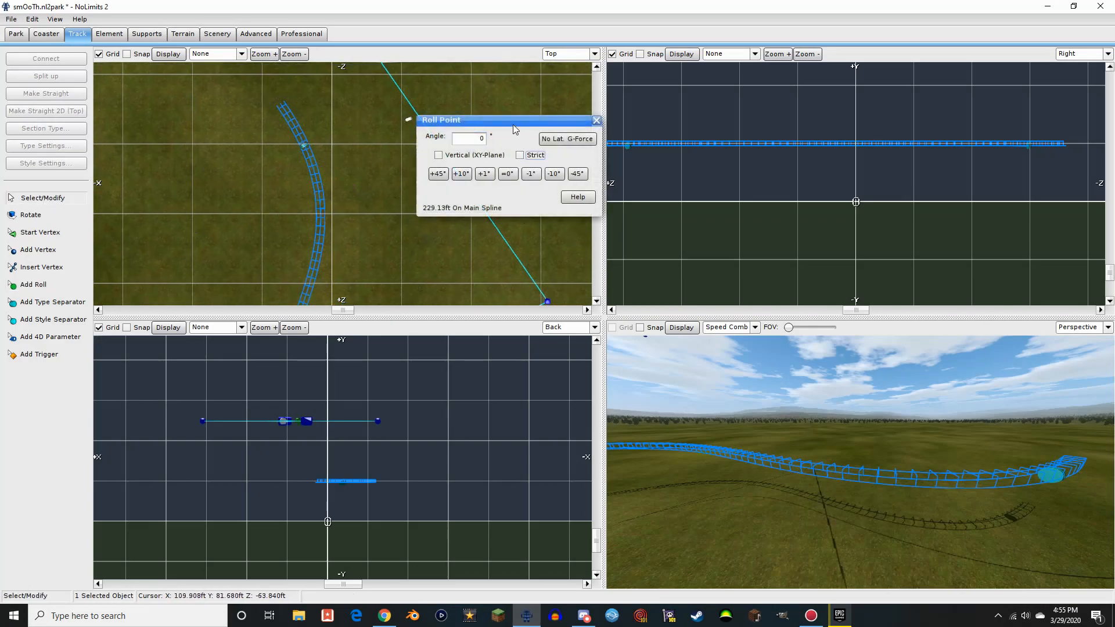
left_click_drag(511, 118, 608, 301)
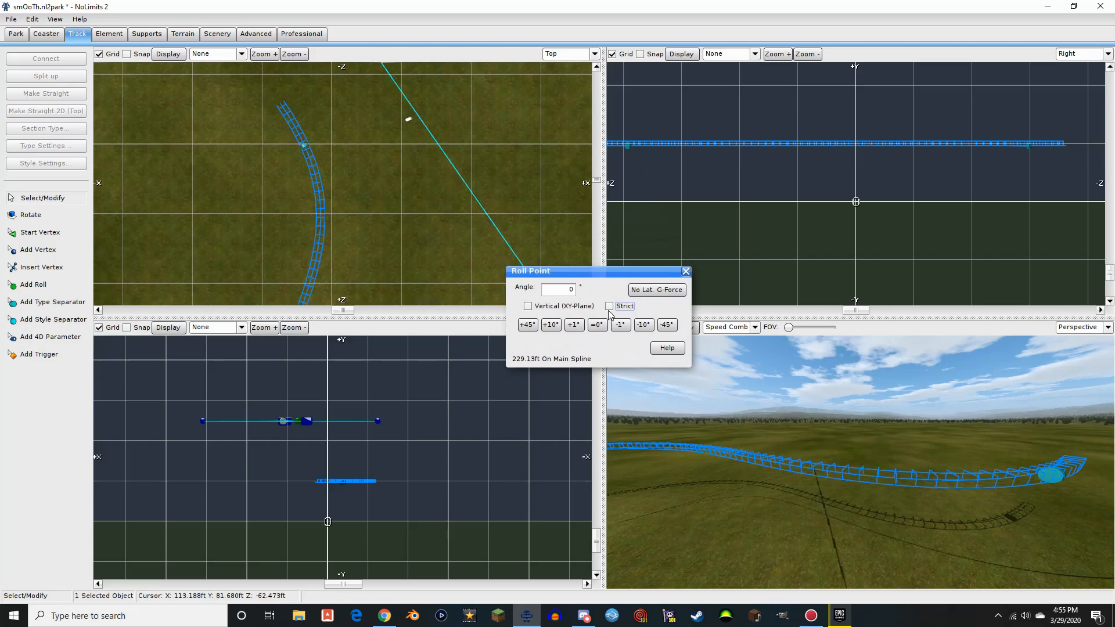
left_click(685, 272)
right_click_drag(521, 222, 497, 116)
double_click(497, 106)
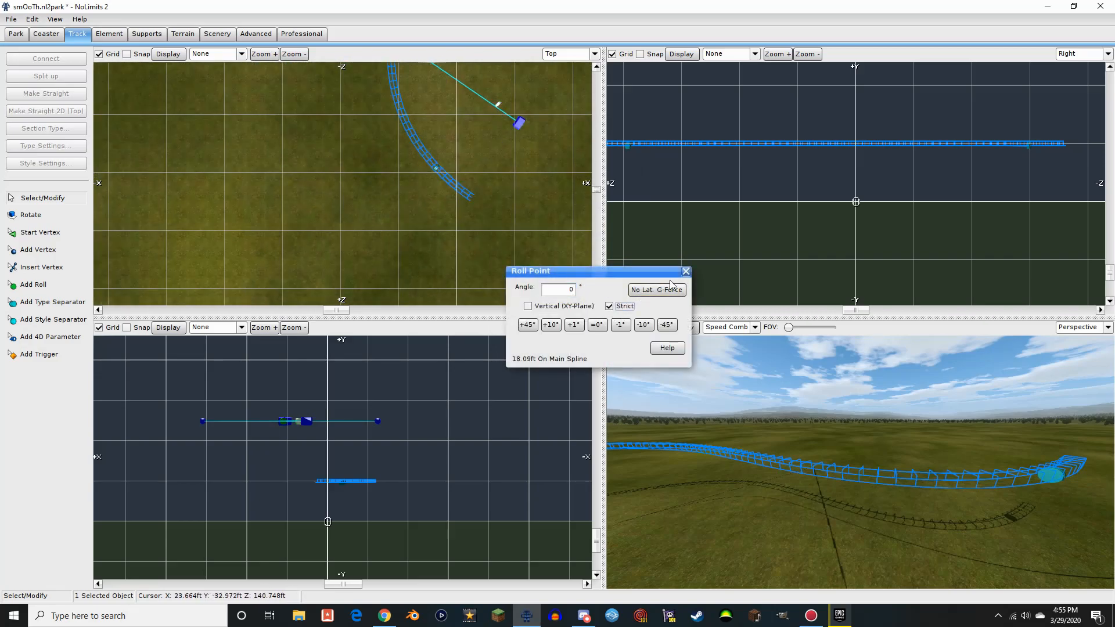
left_click(685, 271)
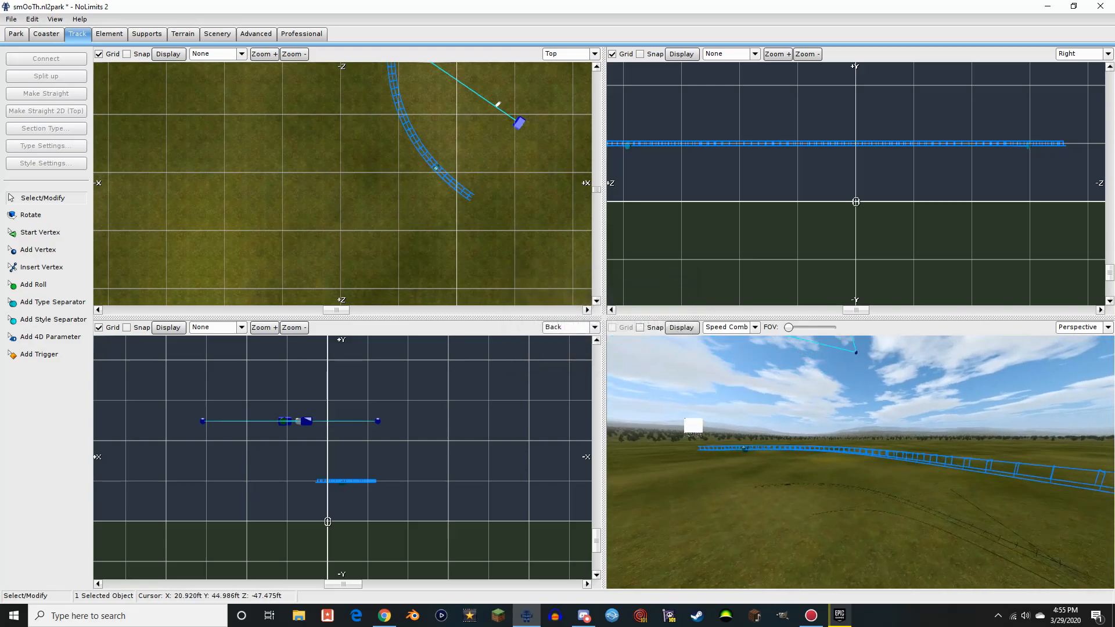
right_click_drag(748, 445, 1098, 449)
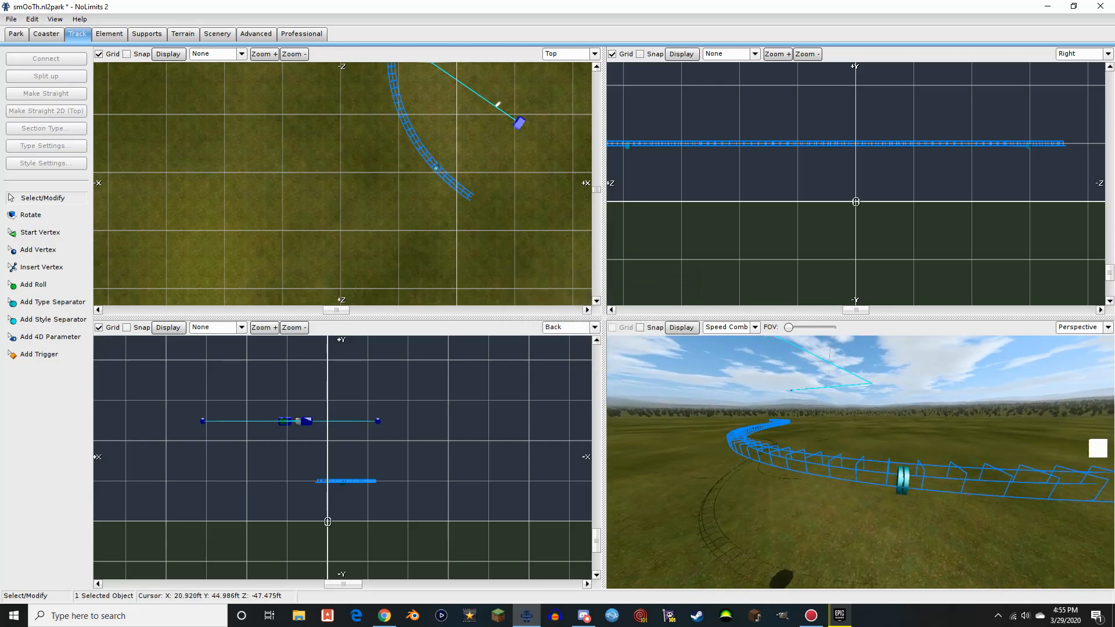
scroll(369, 212, "down", 7)
right_click_drag(385, 137, 333, 161)
scroll(368, 247, "up", 2)
left_click(372, 174)
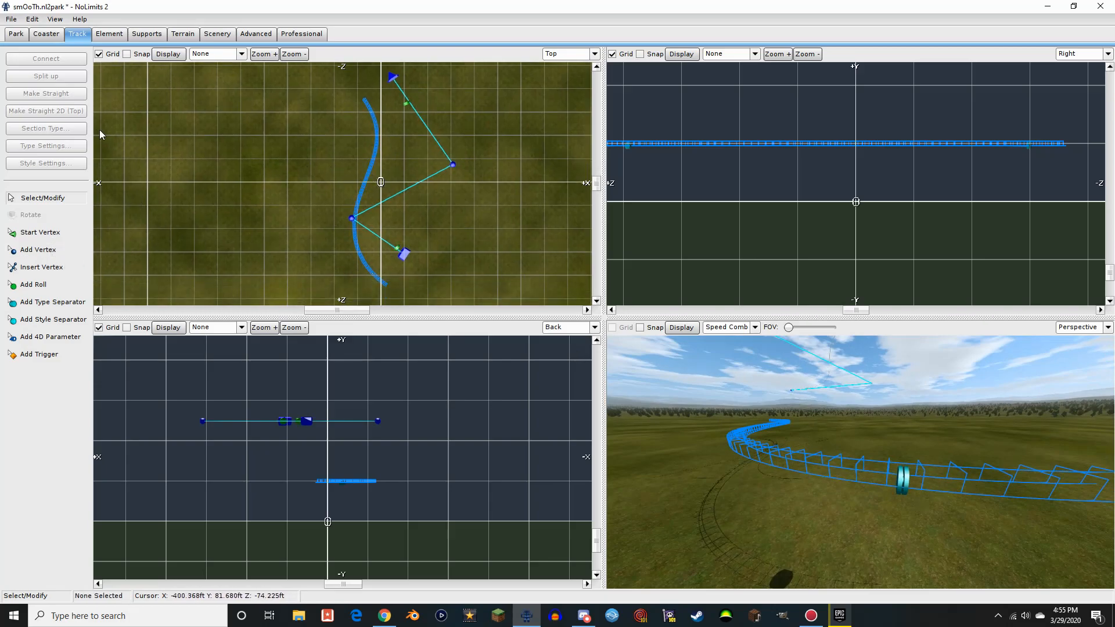
left_click(374, 150)
left_click(26, 132)
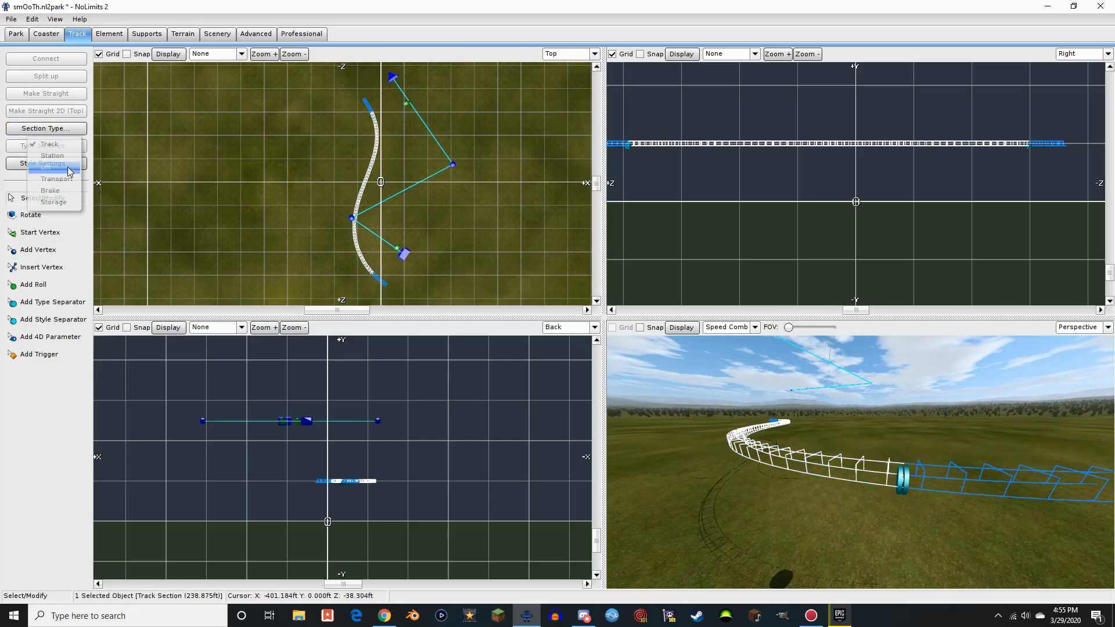
left_click(299, 212)
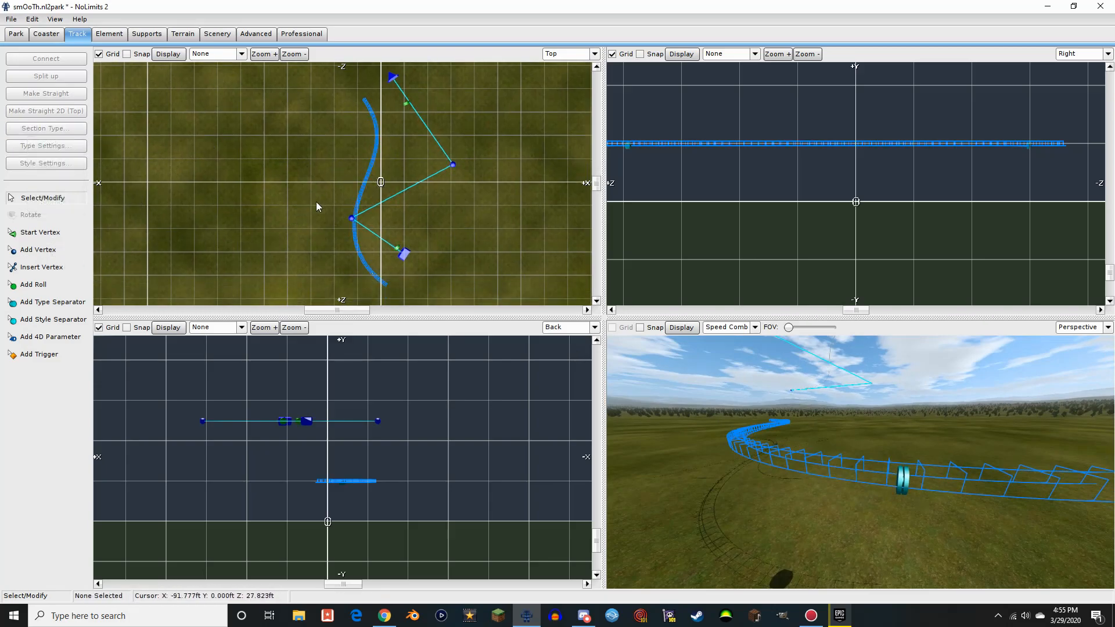
Turn the middle track section into a station and name it "pls end me"
left_click(376, 148)
scroll(398, 236, "up", 3)
left_click(52, 129)
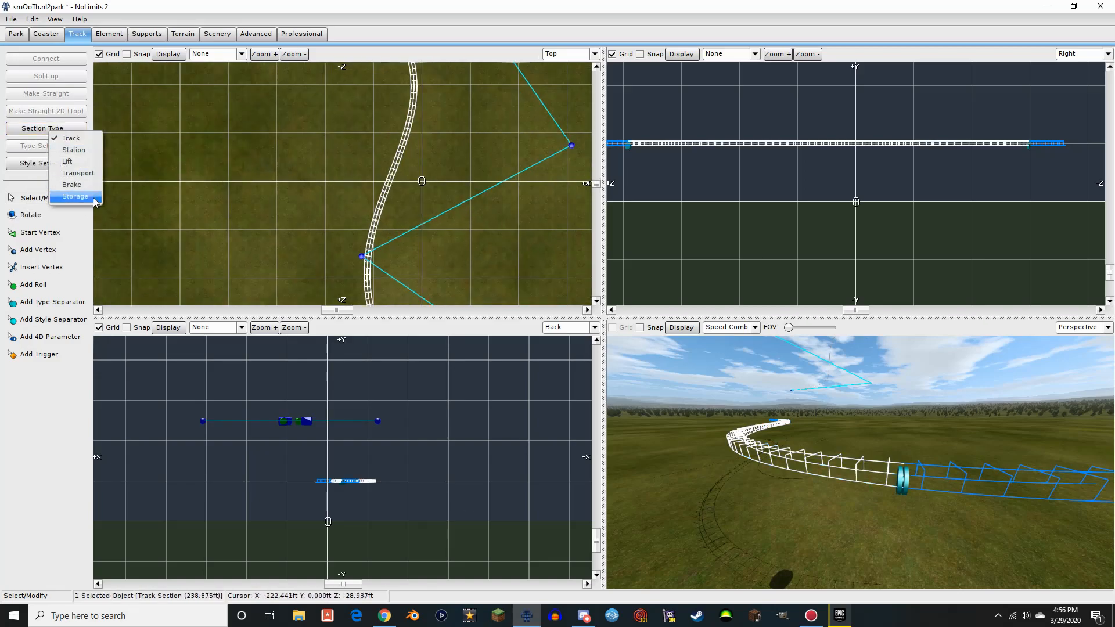
left_click(73, 150)
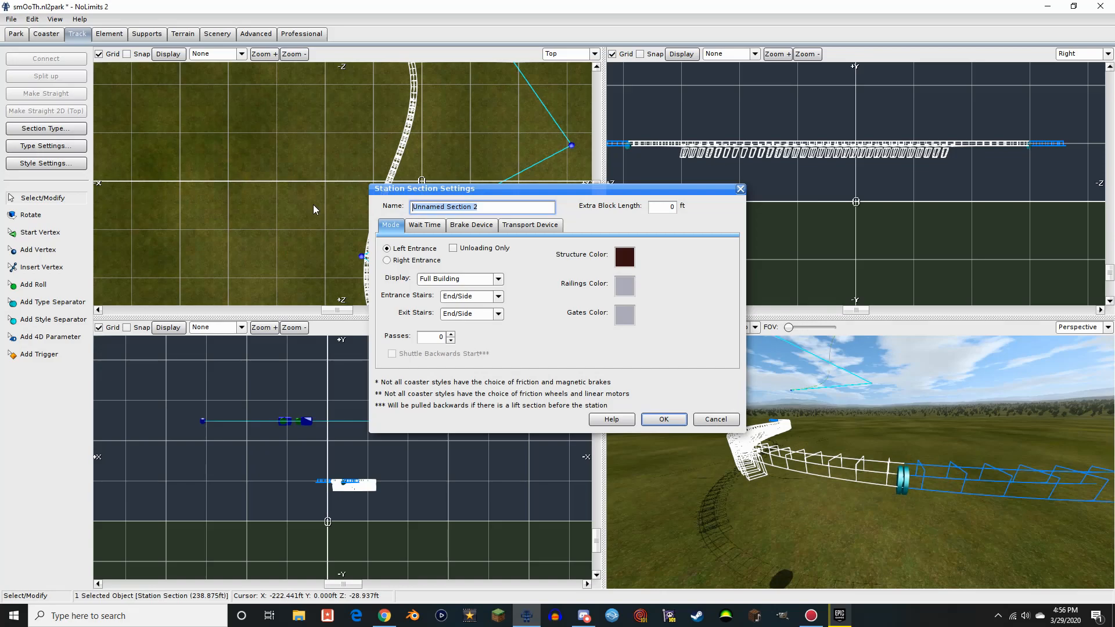
type("pls en")
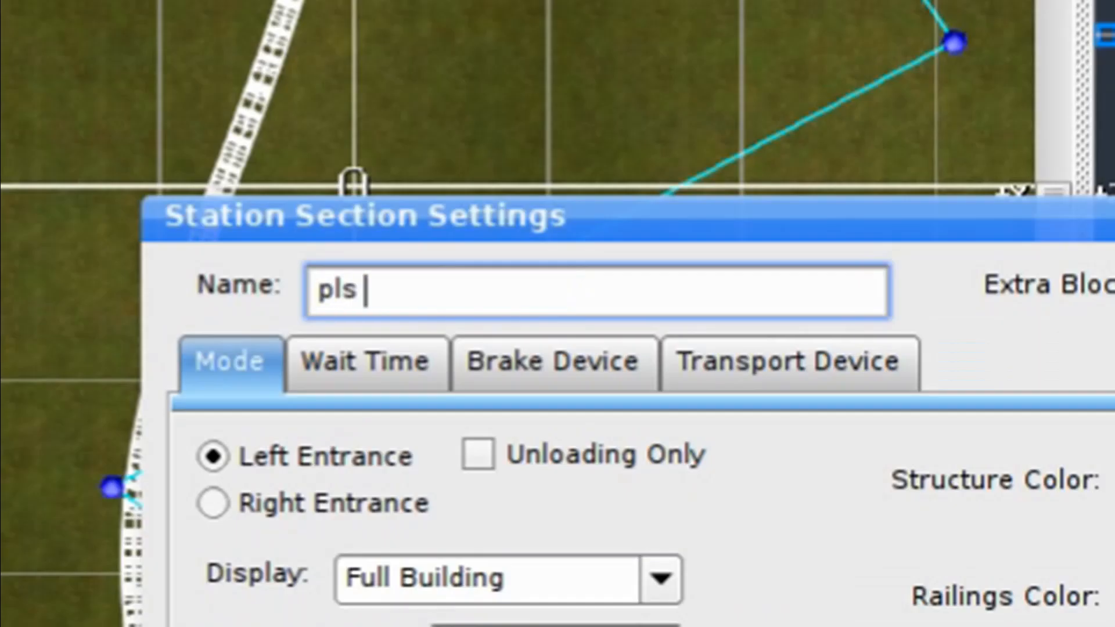
type("d me")
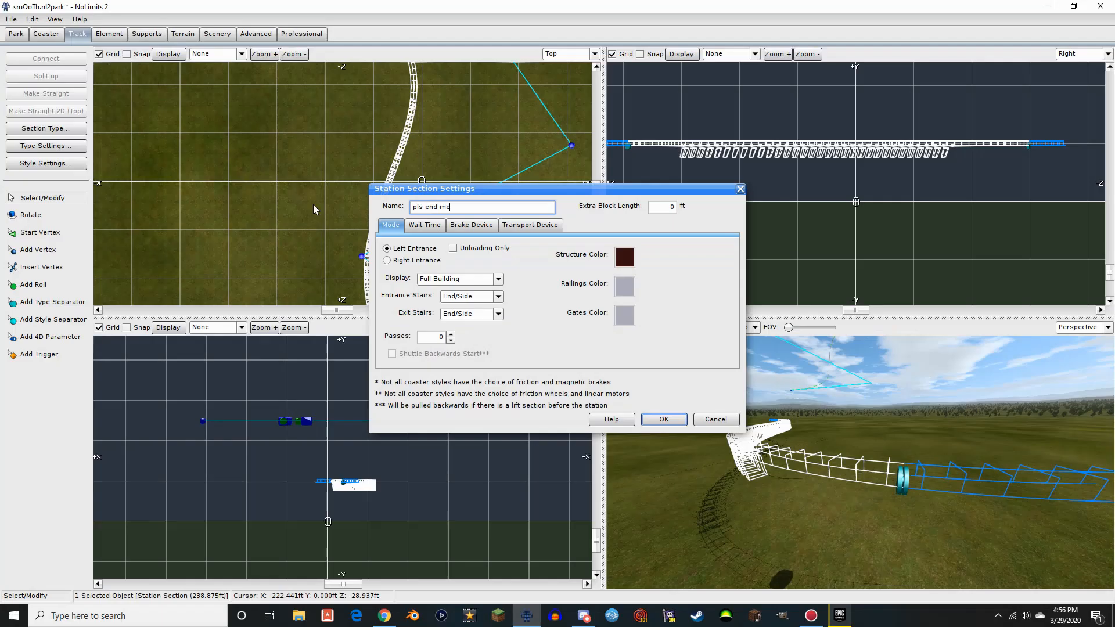
Color the station's structure, railings and gates bright red
left_click(629, 259)
left_click(518, 423)
left_click(633, 202)
left_click(629, 249)
left_click(630, 202)
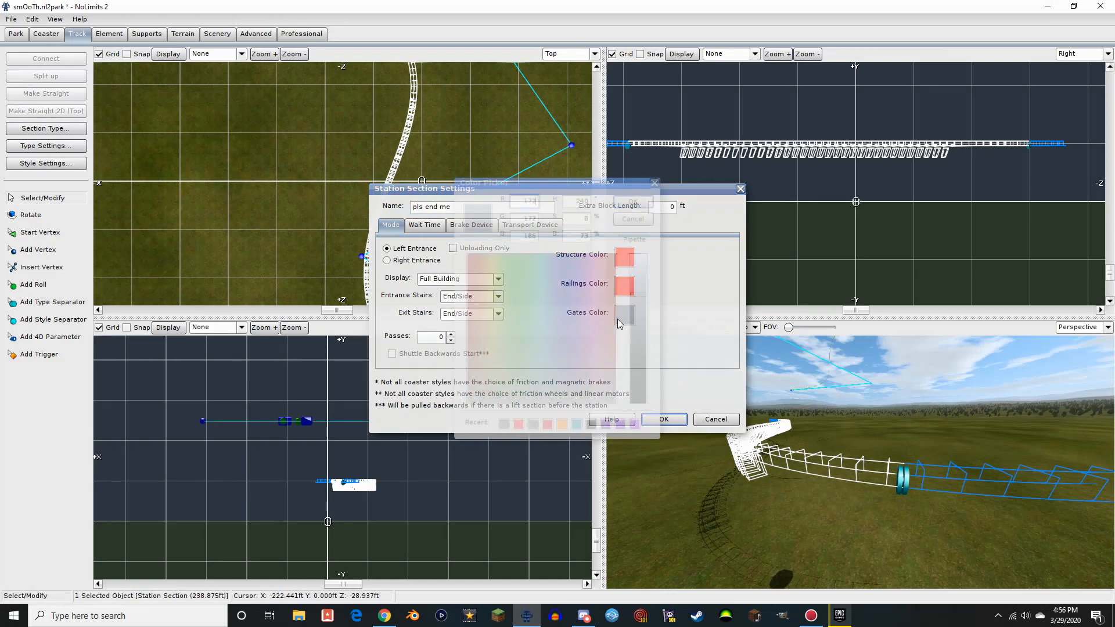
left_click(629, 320)
left_click(516, 425)
left_click(630, 201)
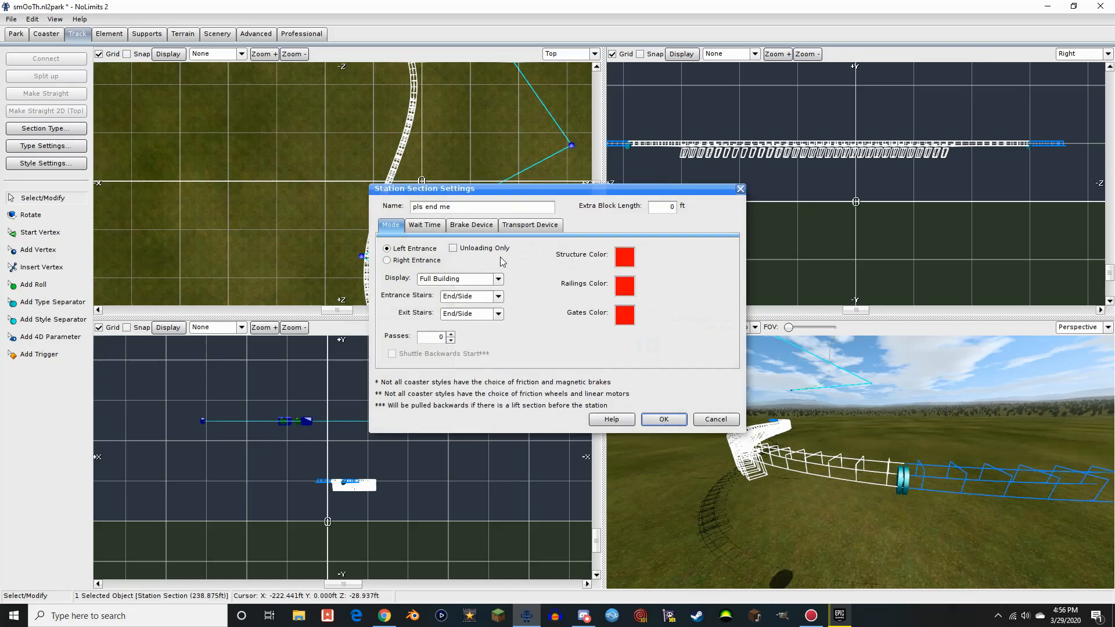
Set the station display to Hide All and both its entrance and exit stairs to None
left_click(435, 281)
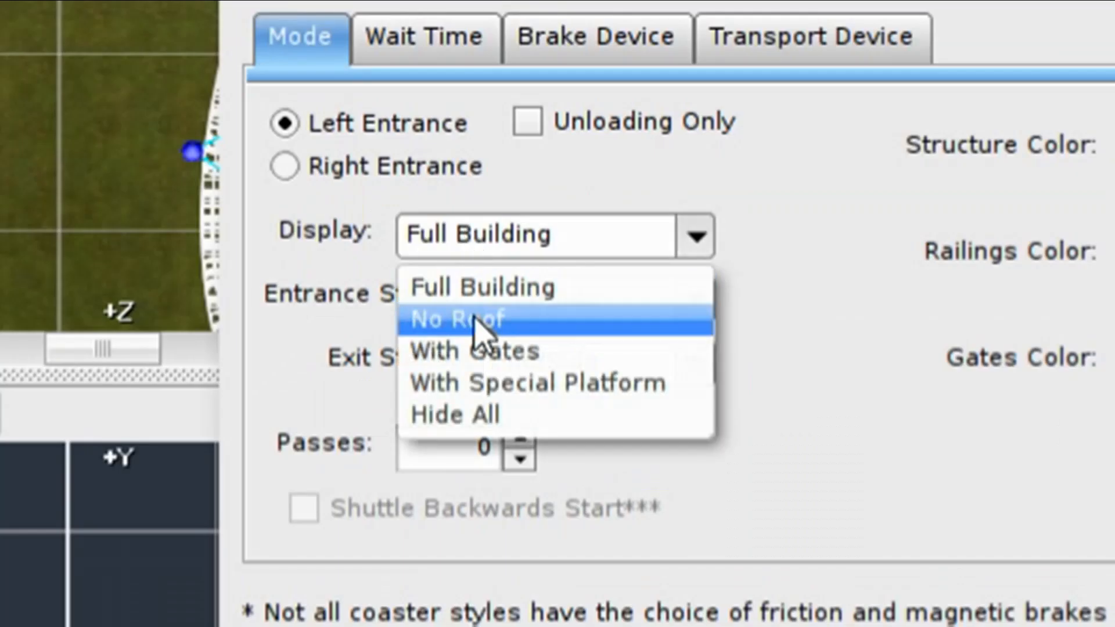
left_click(439, 328)
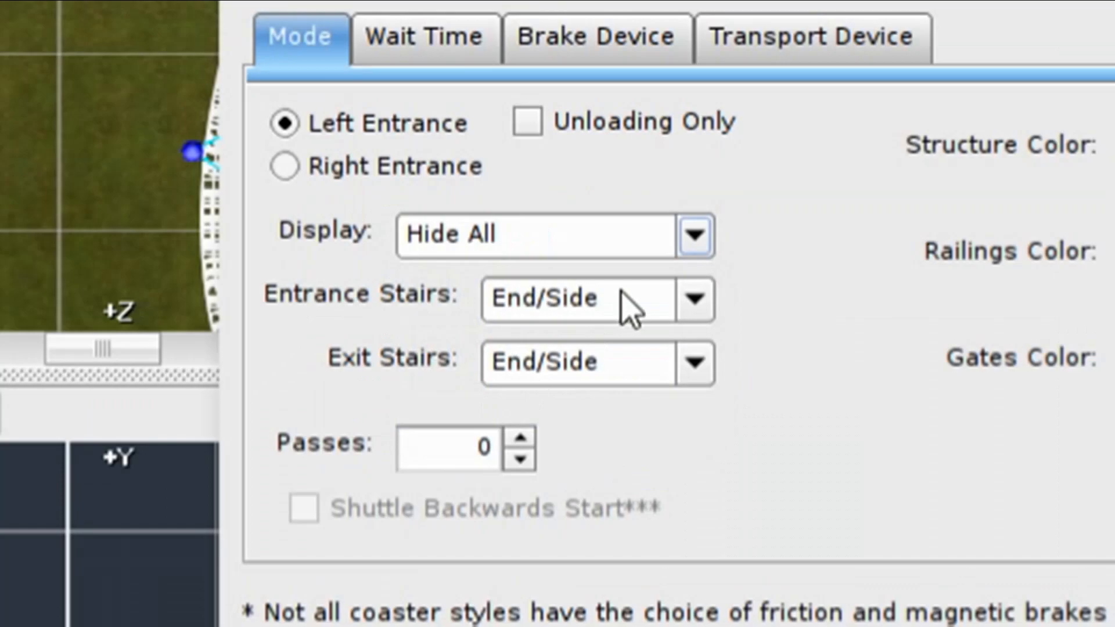
left_click(630, 308)
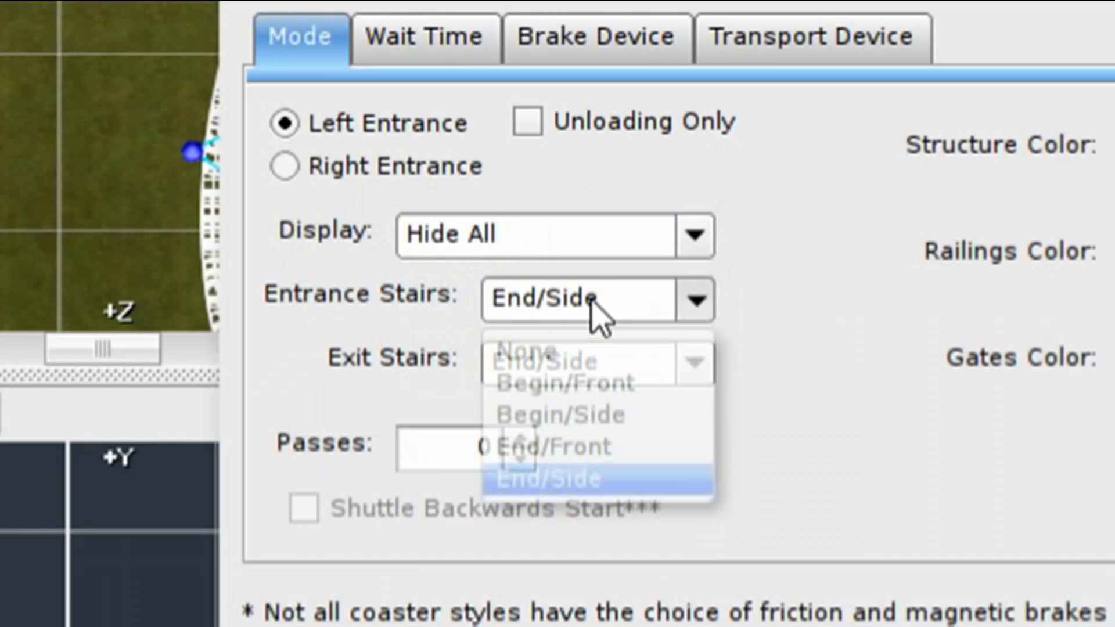
left_click(570, 357)
left_click(569, 366)
left_click(547, 417)
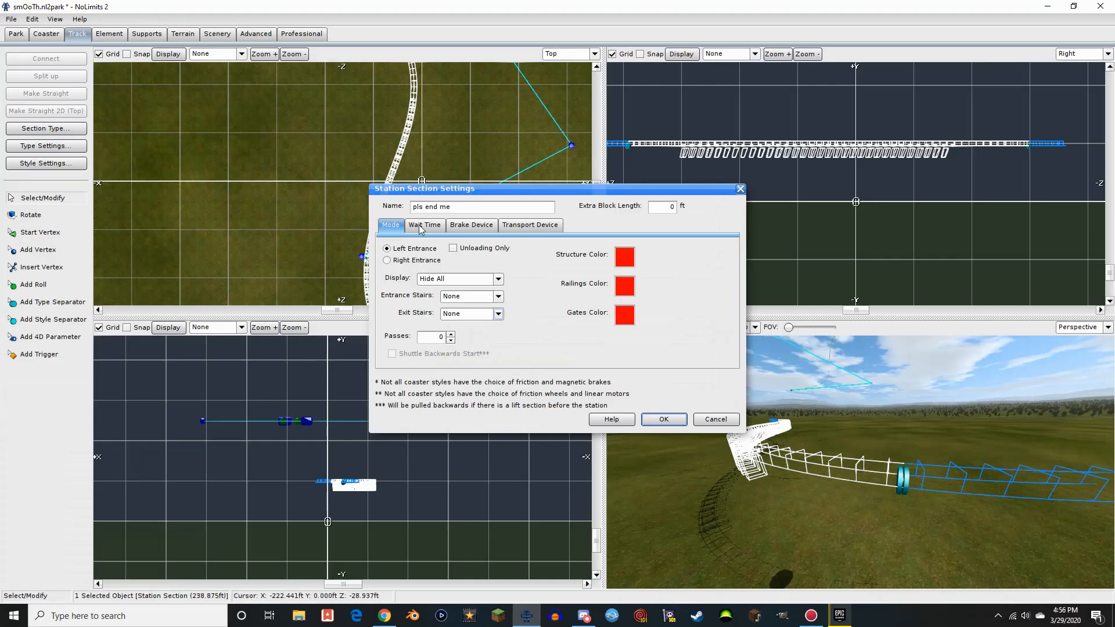
Set the station's average, minimum and maximum wait times to 10 seconds
left_click(422, 226)
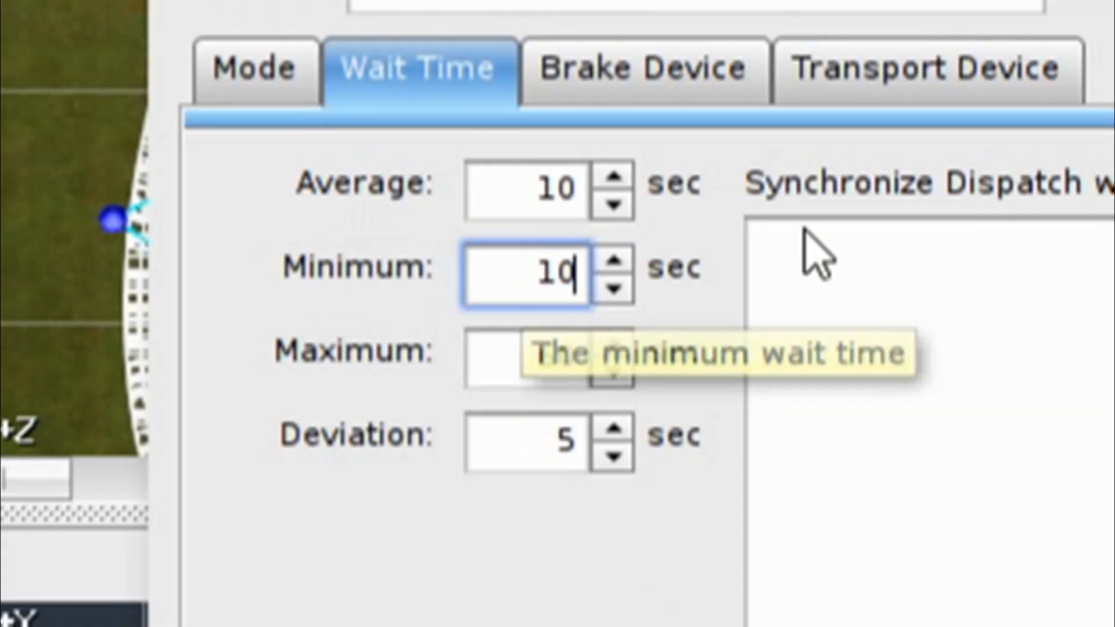
double_click(439, 285)
type("10")
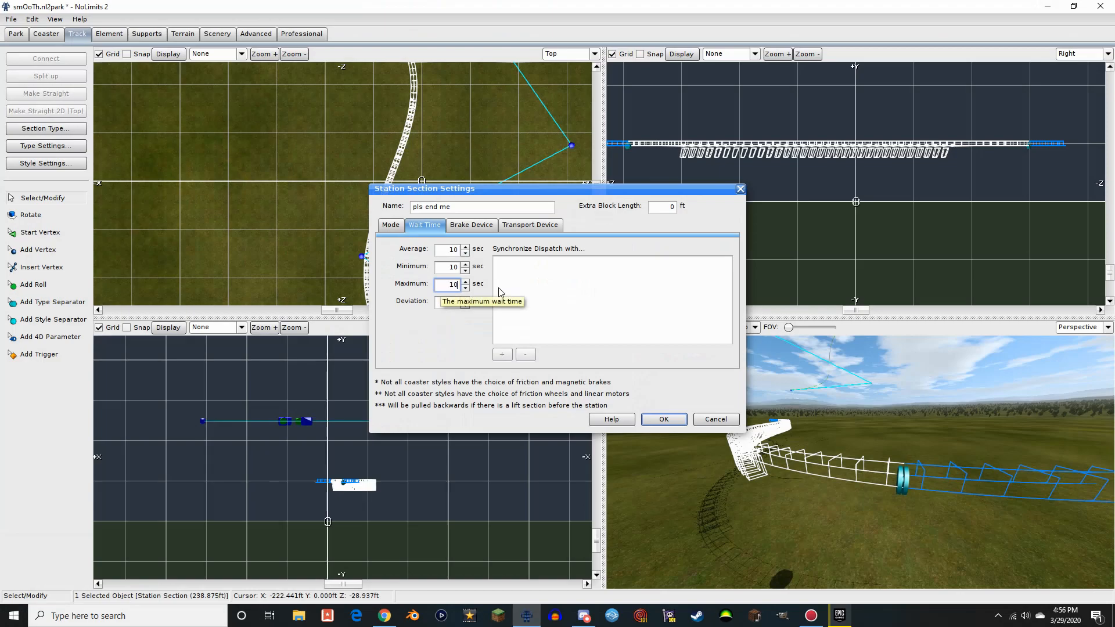
Set the station's brake deceleration to 0.8 g and its transport speed to 2 mph, and apply the station settings
left_click(470, 225)
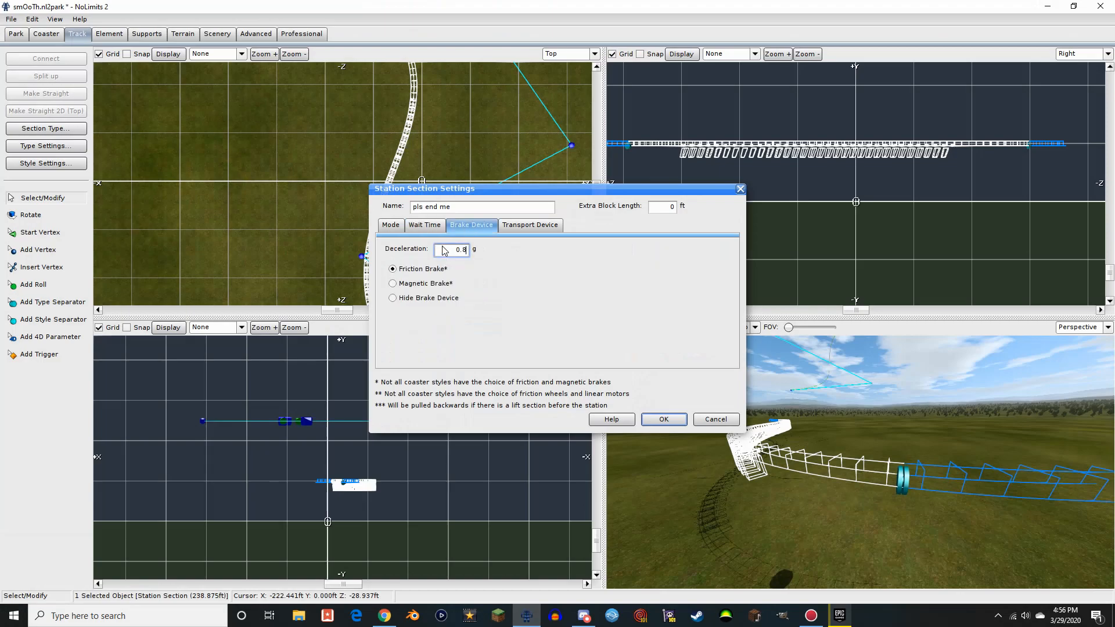
type("8")
left_click(529, 225)
type("2")
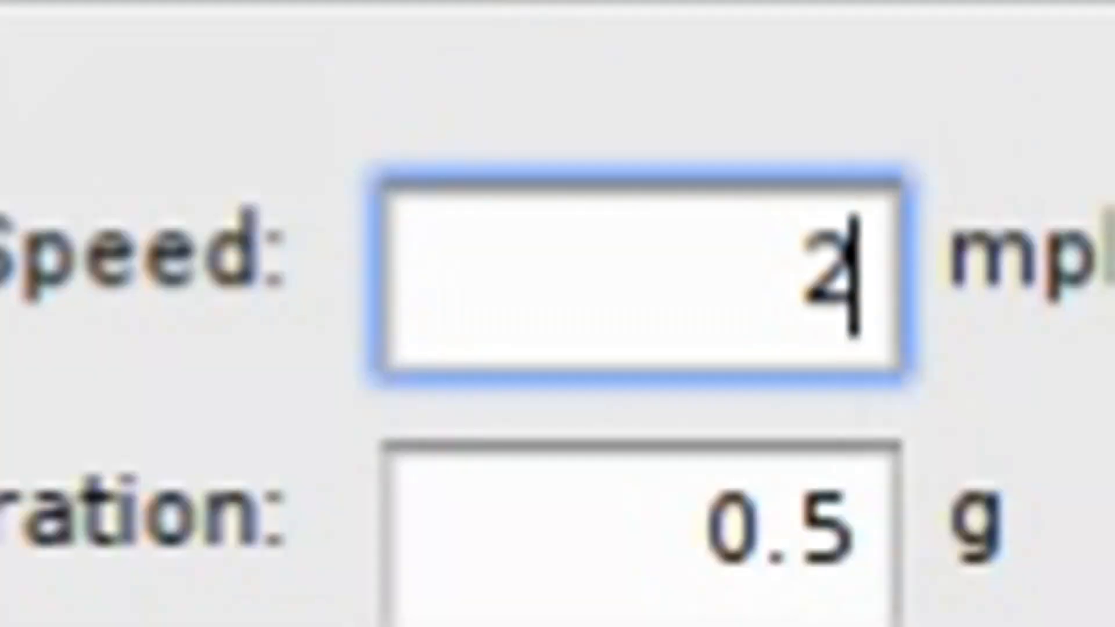
key("Return")
scroll(555, 249, "down", 5)
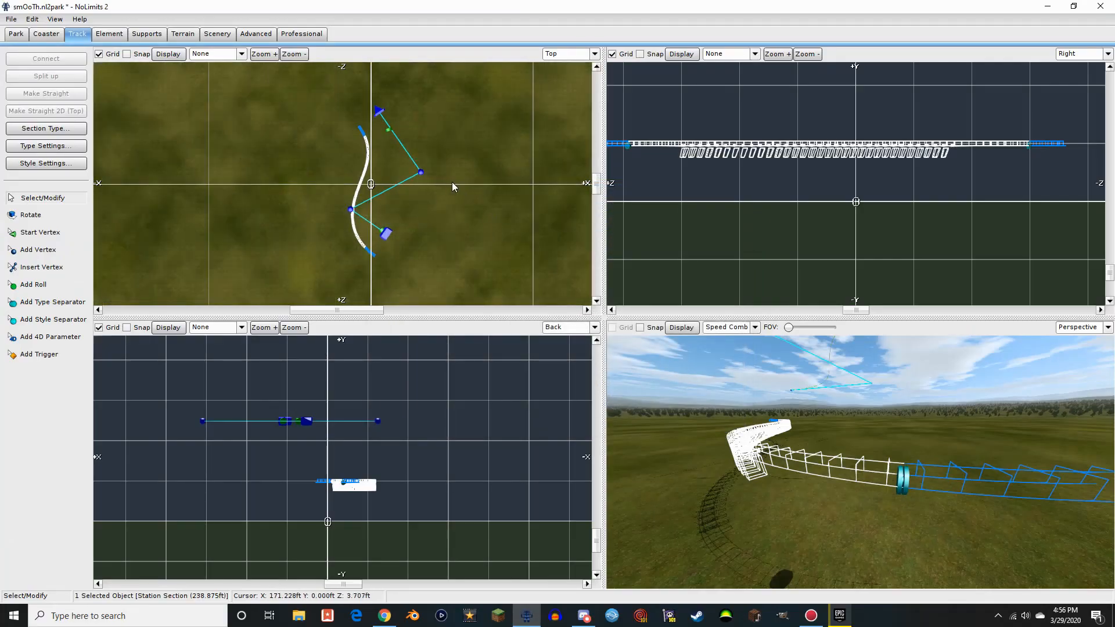
right_click_drag(453, 183, 452, 195)
right_click_drag(844, 438, 1114, 418)
key("w")
key("w")
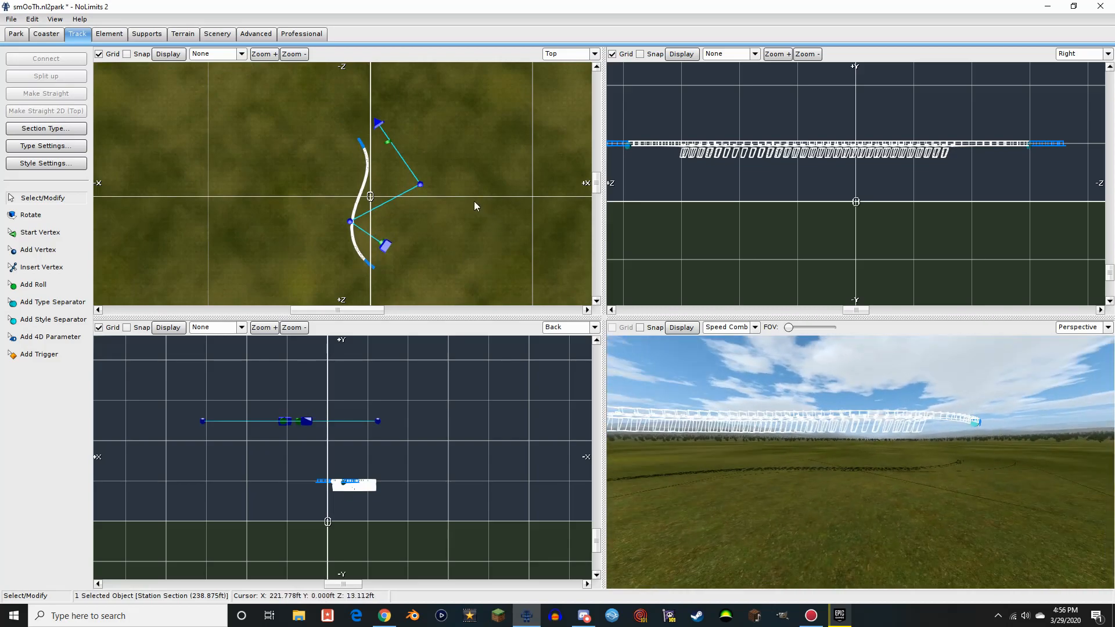
scroll(476, 202, "up", 5)
left_click(319, 172)
left_click(46, 34)
left_click(46, 128)
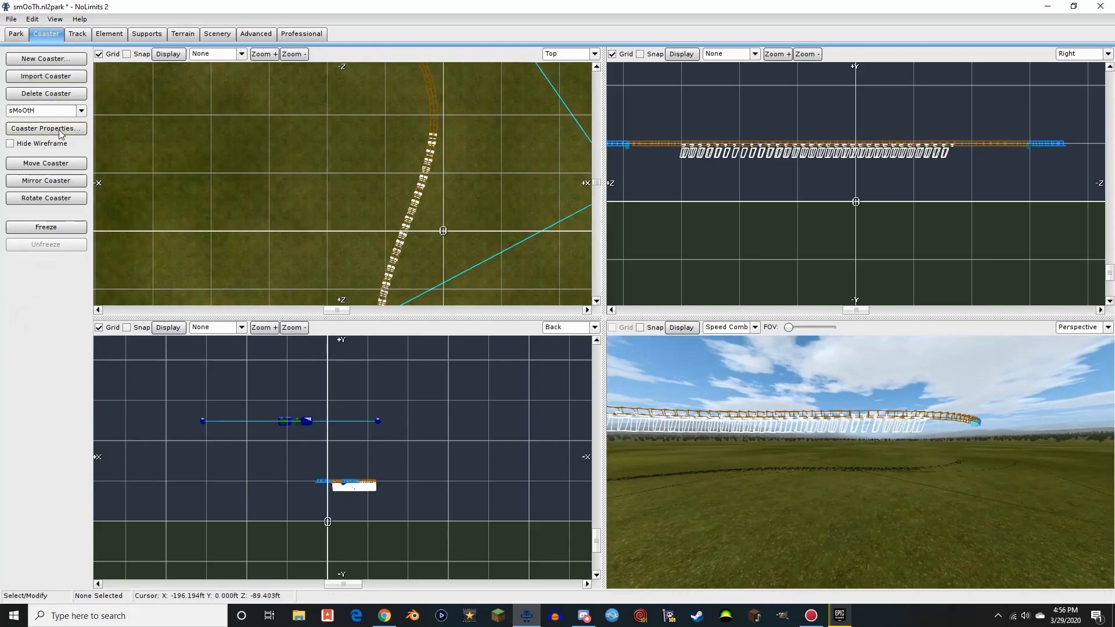
left_click(500, 205)
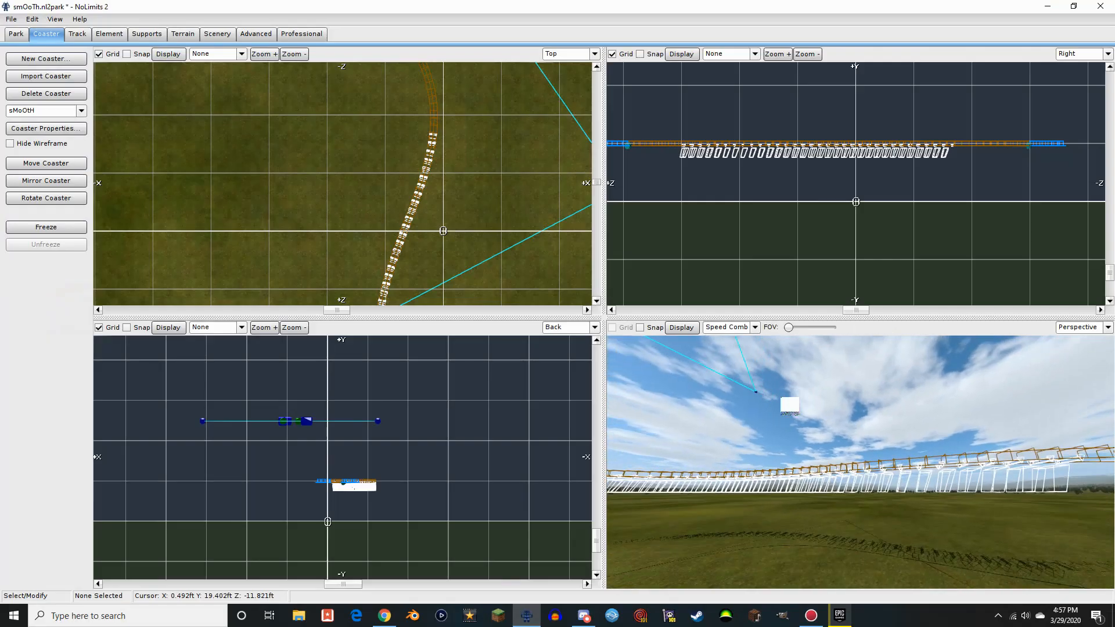
right_click_drag(698, 433, 716, 548)
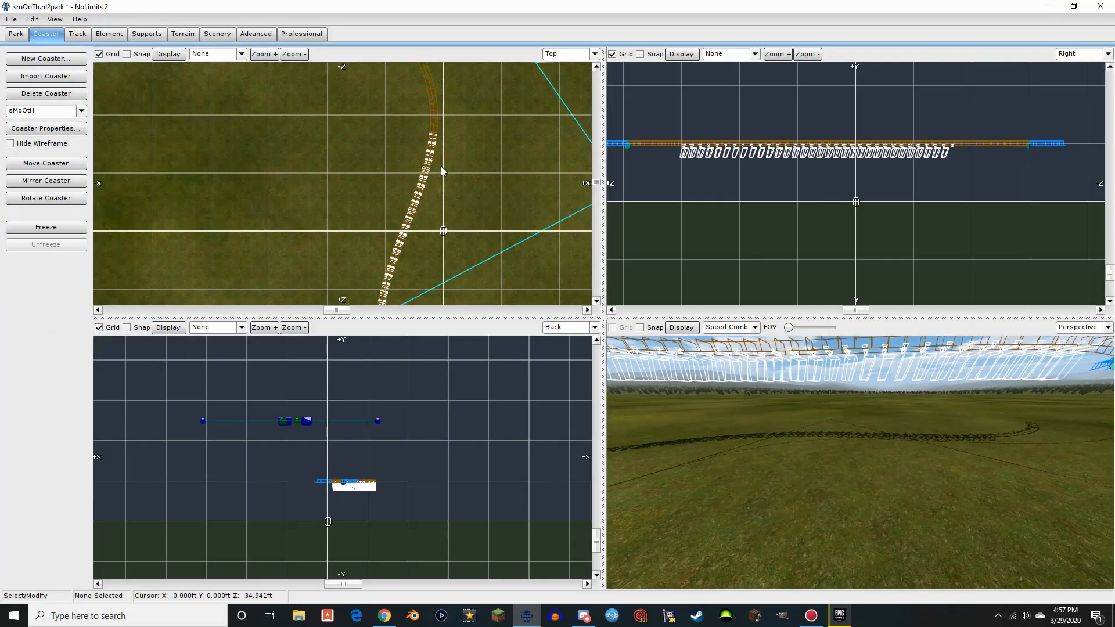
Extend the track from its end with four vertices curving around the station back toward its other end, in the top view
scroll(442, 169, "down", 7)
left_click(81, 35)
left_click(41, 253)
left_click(273, 196)
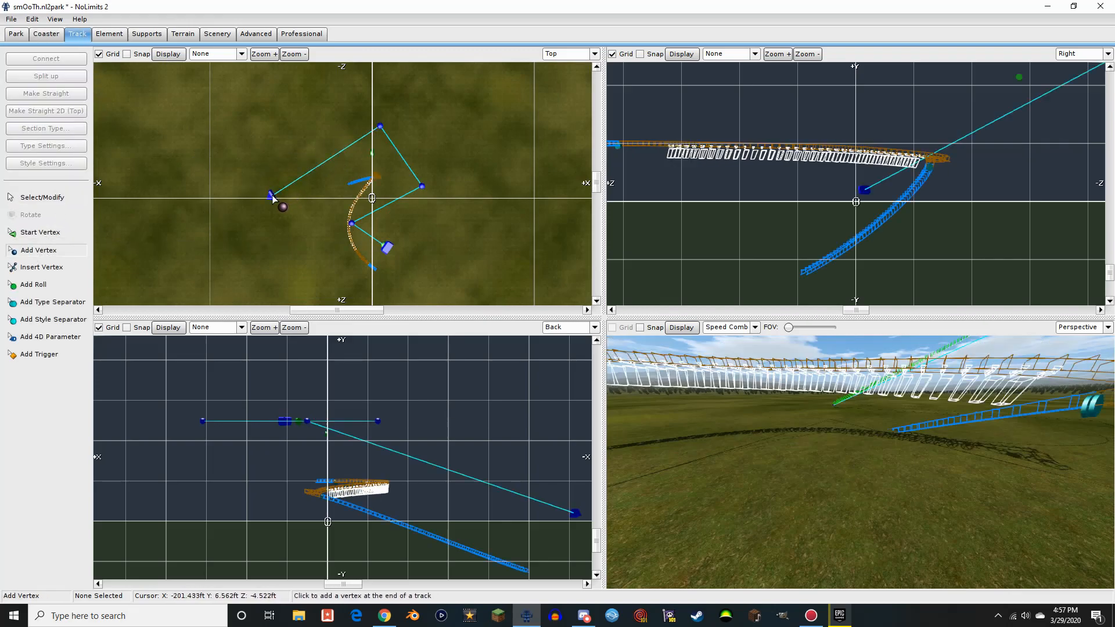
right_click_drag(273, 196, 257, 133)
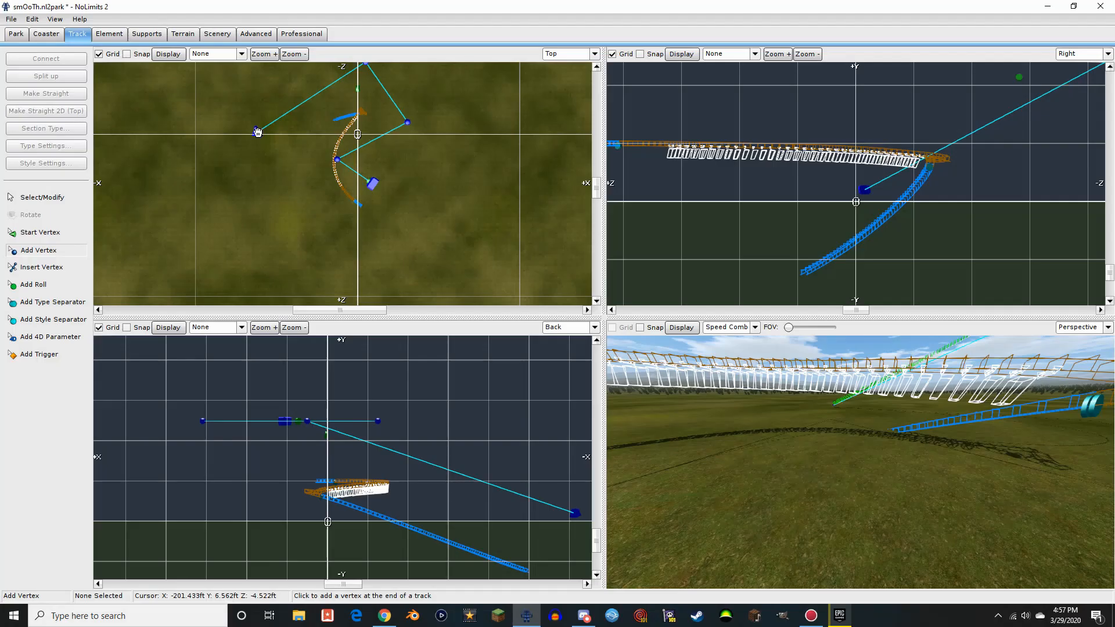
left_click(270, 226)
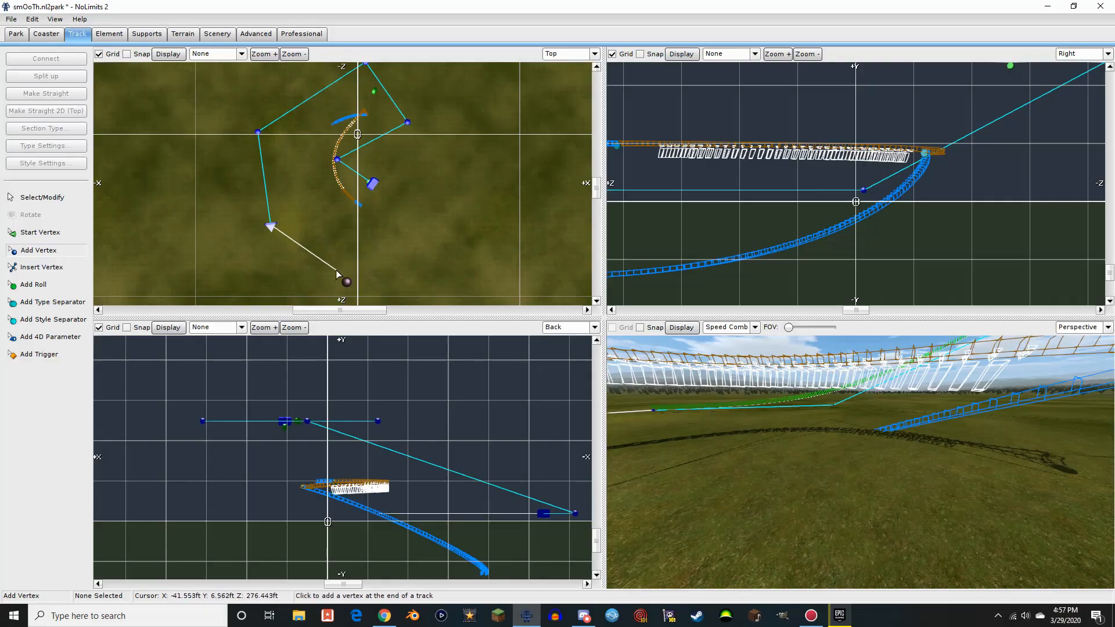
left_click(336, 270)
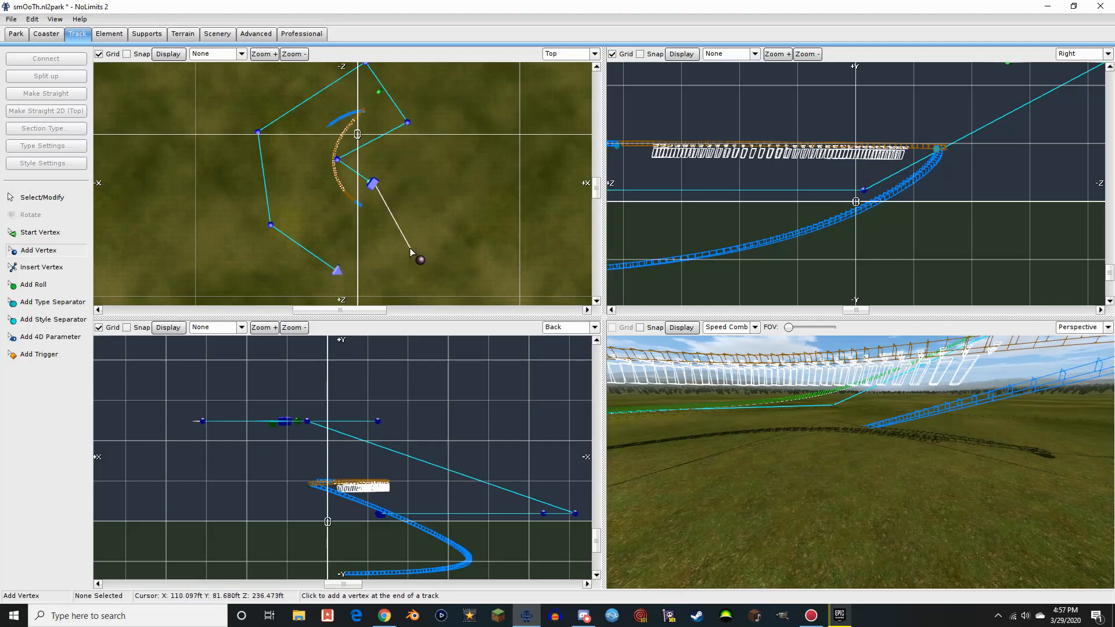
left_click(410, 254)
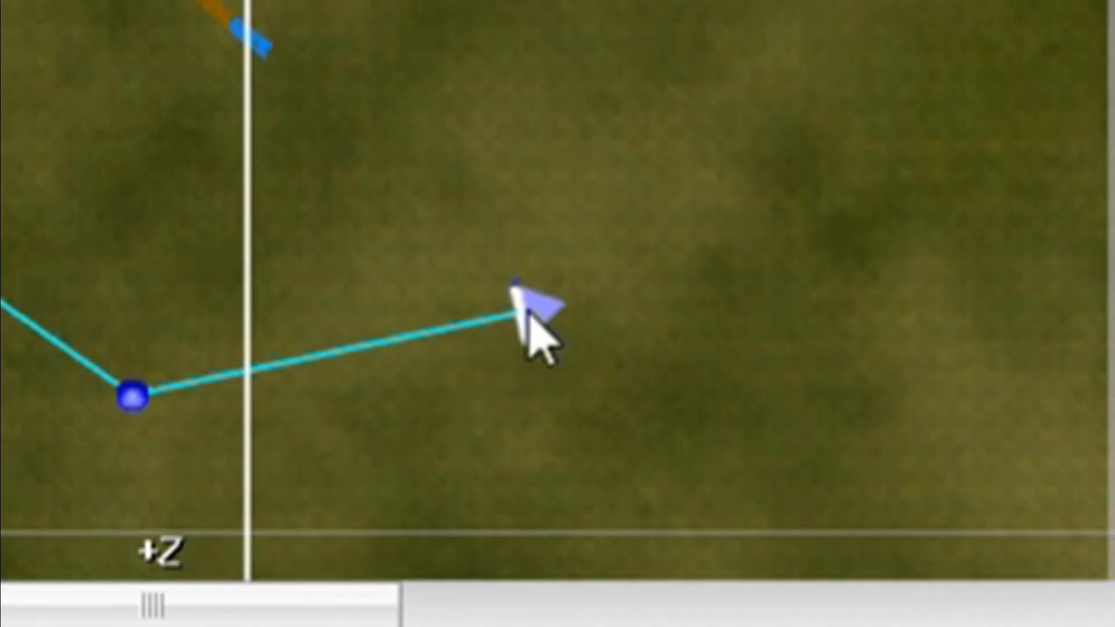
Reposition the circuit's vertices in the top view, widening the loop's corners and bringing its end vertex near the station's starting vertex
left_click_drag(411, 254, 394, 189)
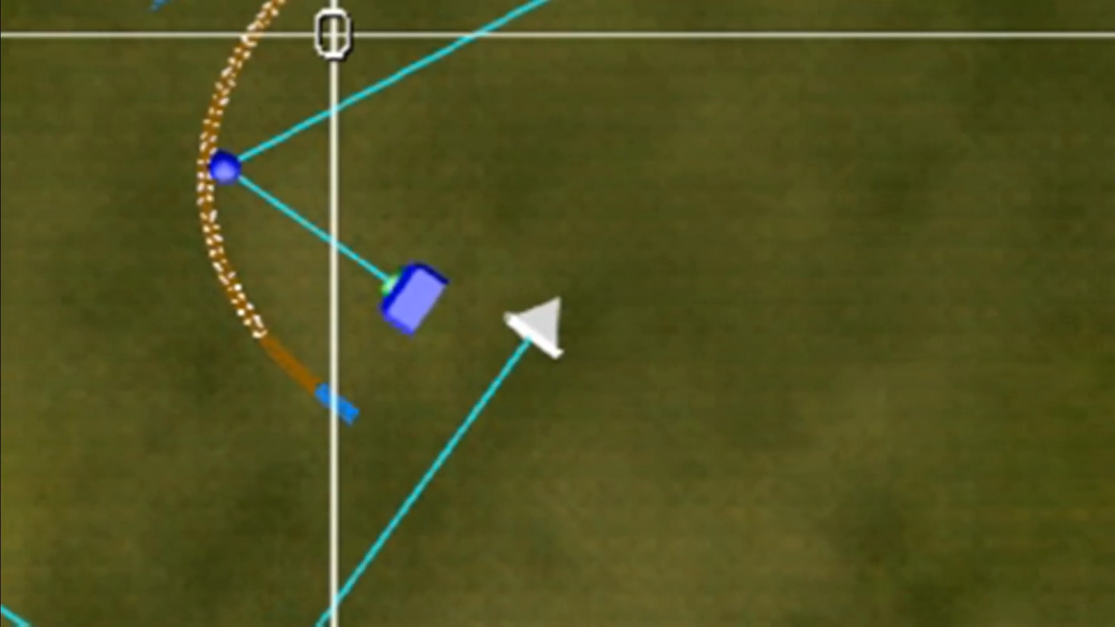
left_click_drag(337, 271, 424, 270)
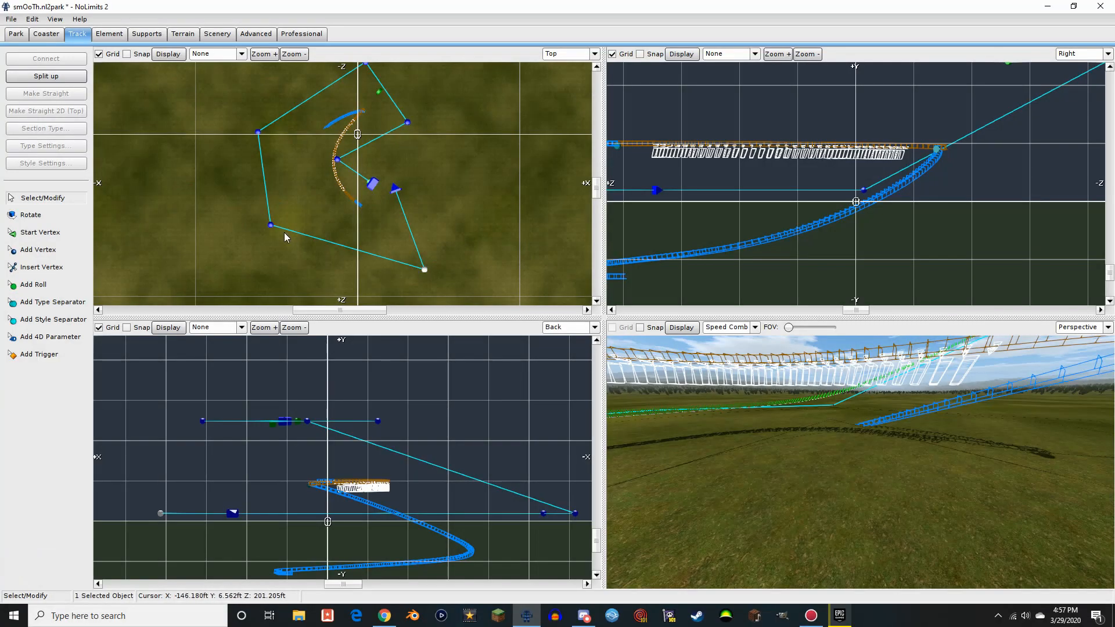
left_click_drag(270, 227, 256, 276)
right_click_drag(311, 218, 299, 263)
left_click_drag(246, 178, 255, 97)
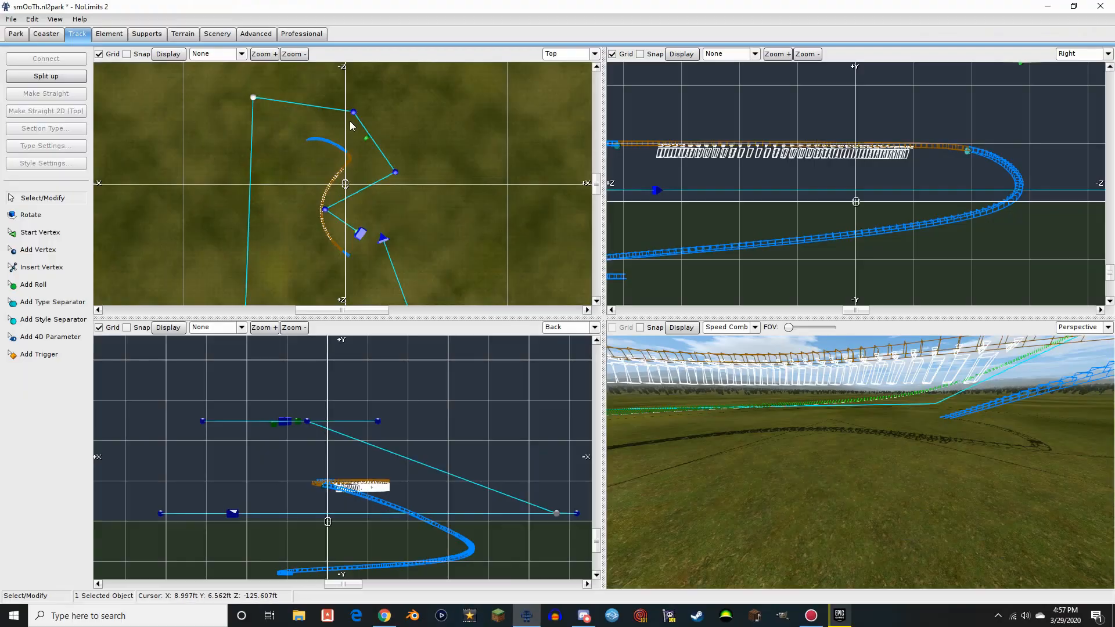
left_click_drag(353, 112, 405, 85)
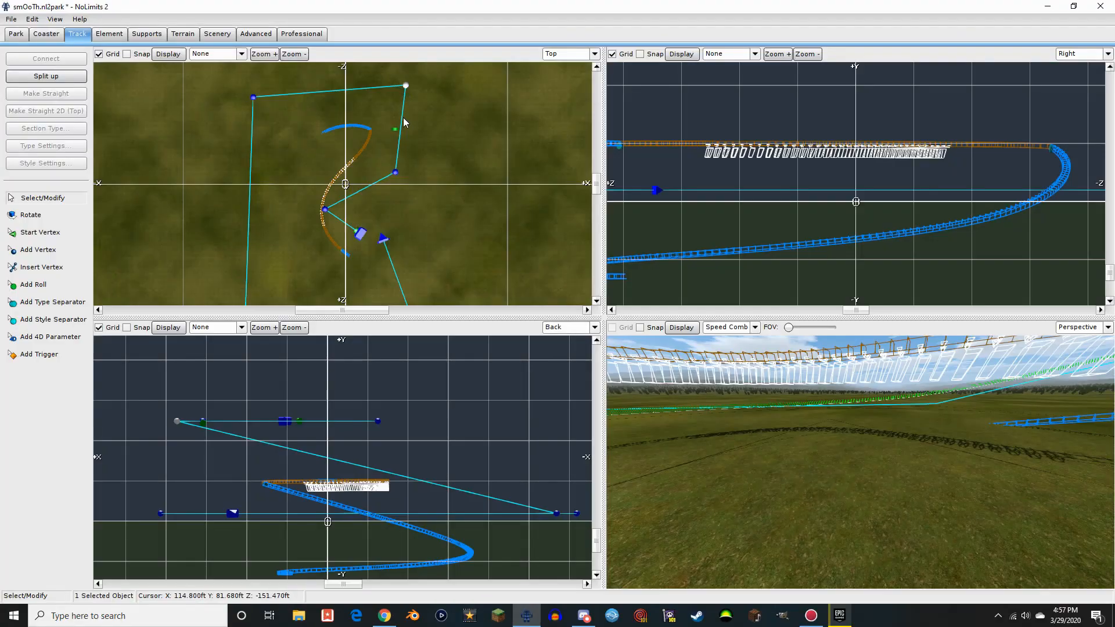
Bring the start and end vertices of the track together and connect them into a closed circuit
right_click_drag(409, 175, 391, 110)
left_click_drag(367, 174, 344, 170)
left_click_drag(354, 153, 342, 169)
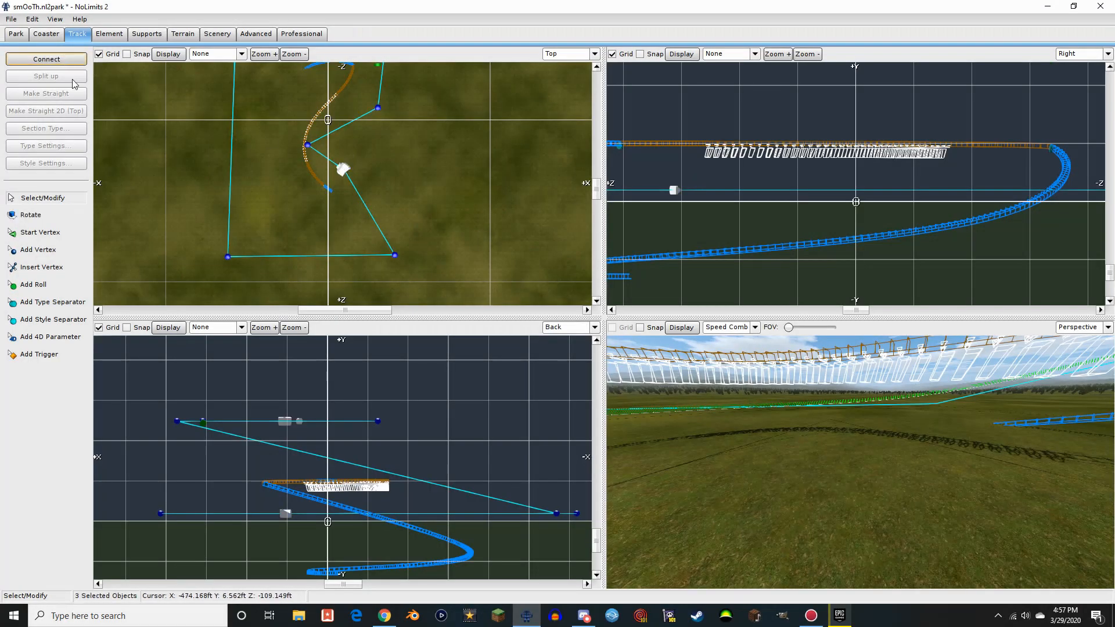
left_click(65, 62)
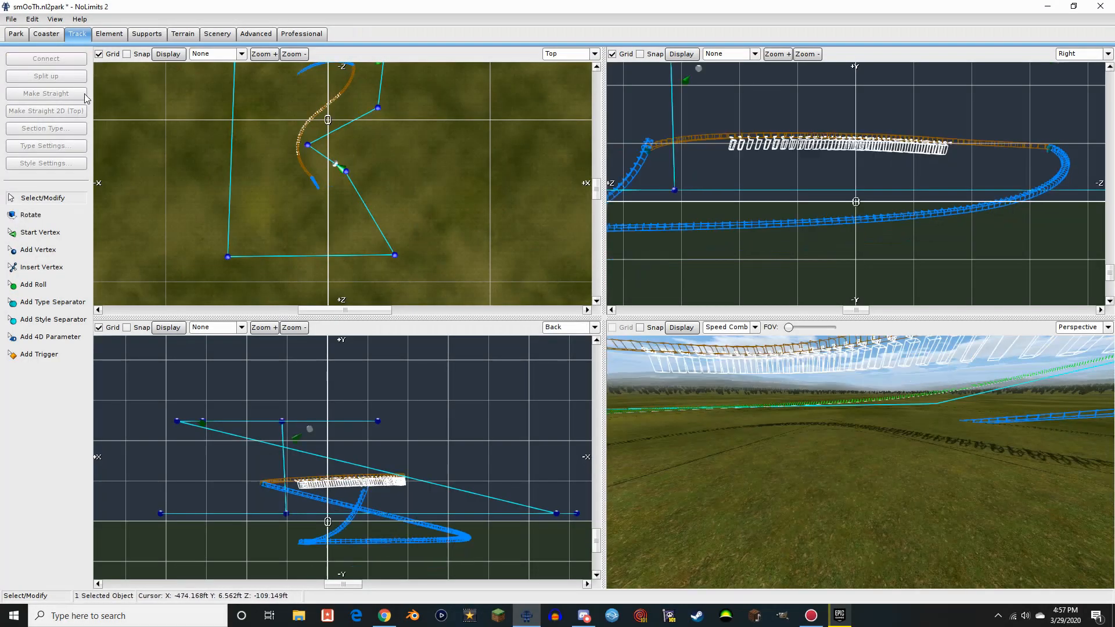
Raise the low vertices of the return track in the back view to slightly above station height
right_click_drag(483, 505, 497, 345)
scroll(399, 498, "down", 7)
scroll(372, 489, "up", 4)
right_click_drag(354, 481, 378, 430)
left_click_drag(270, 441, 267, 381)
left_click_drag(348, 445, 351, 389)
left_click_drag(511, 446, 490, 381)
scroll(464, 406, "down", 2)
scroll(440, 438, "up", 3)
scroll(474, 430, "down", 2)
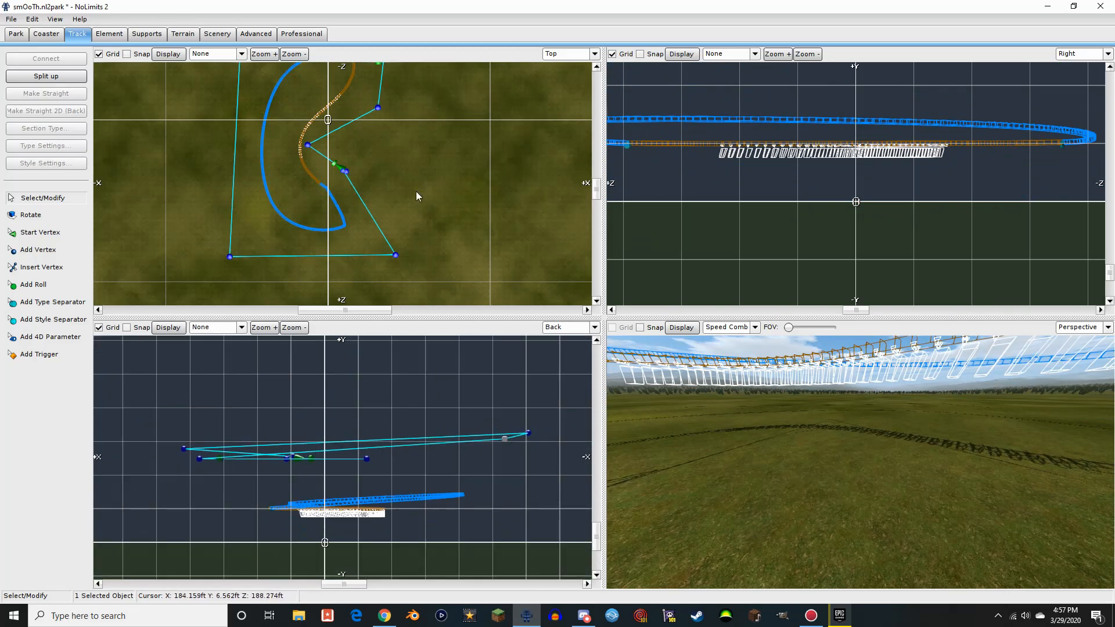
Change the long return track outside the station to a Transport section
scroll(423, 209, "down", 3)
right_click_drag(940, 407, 904, 461)
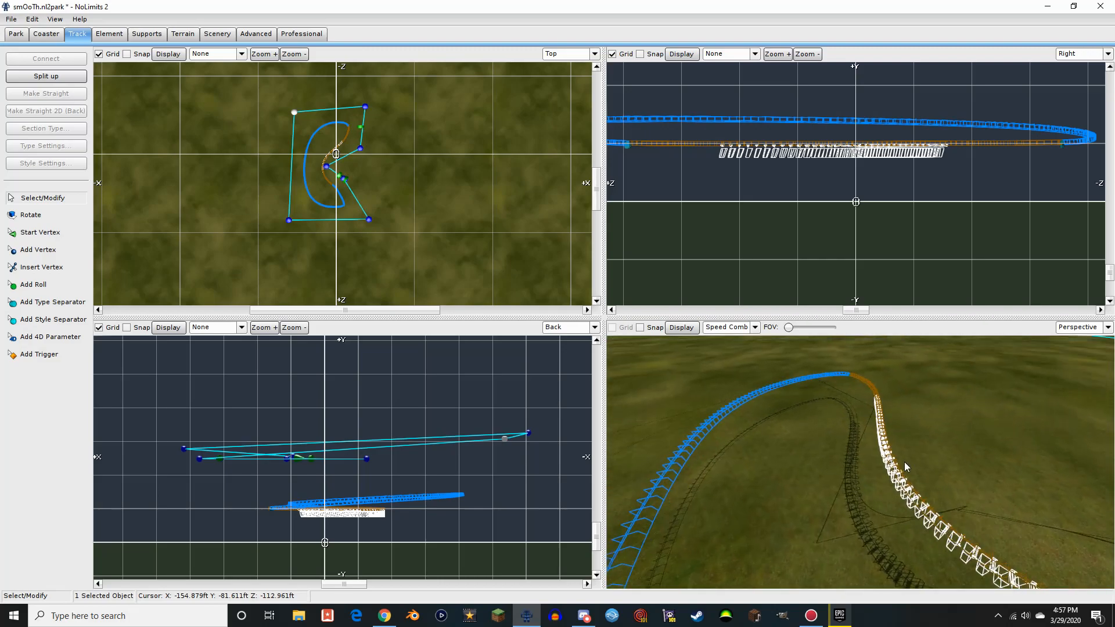
left_click(708, 426)
left_click(46, 128)
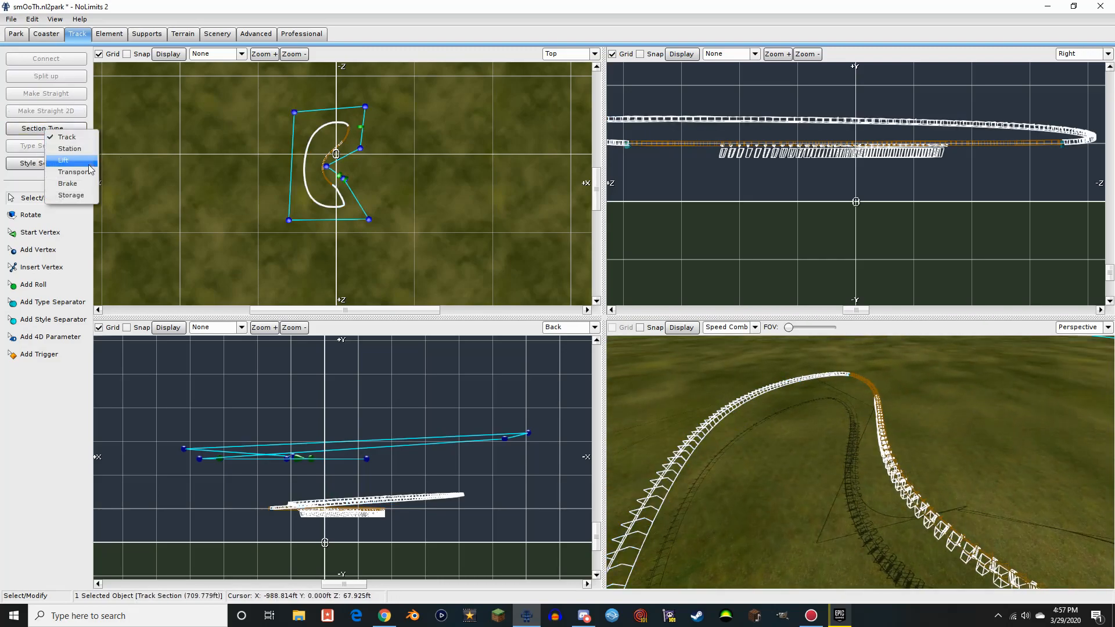
left_click(88, 175)
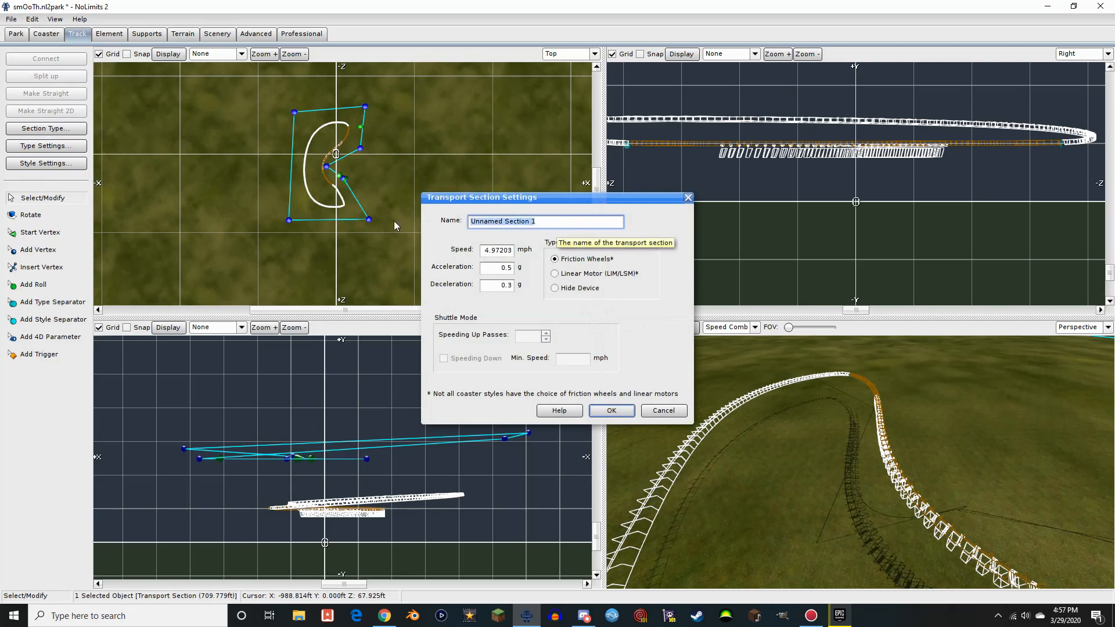
Name the transport section "seriously end me", set its speed to 2 mph and acceleration to 8 g, and apply the settings
type("seriou")
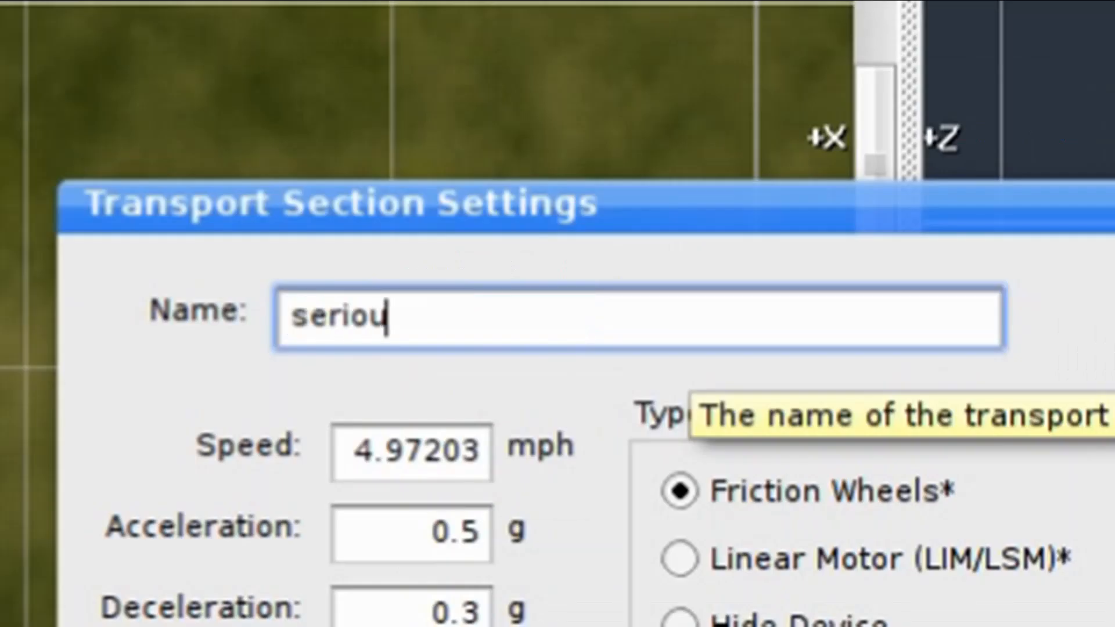
type("sly end me")
double_click(351, 458)
type("1")
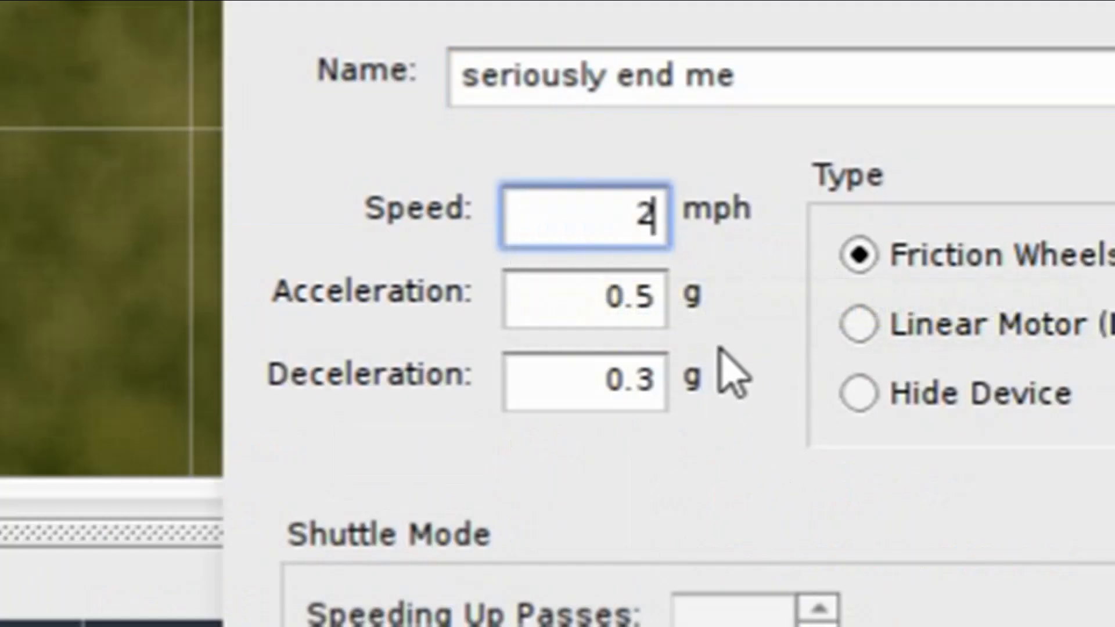
double_click(582, 296)
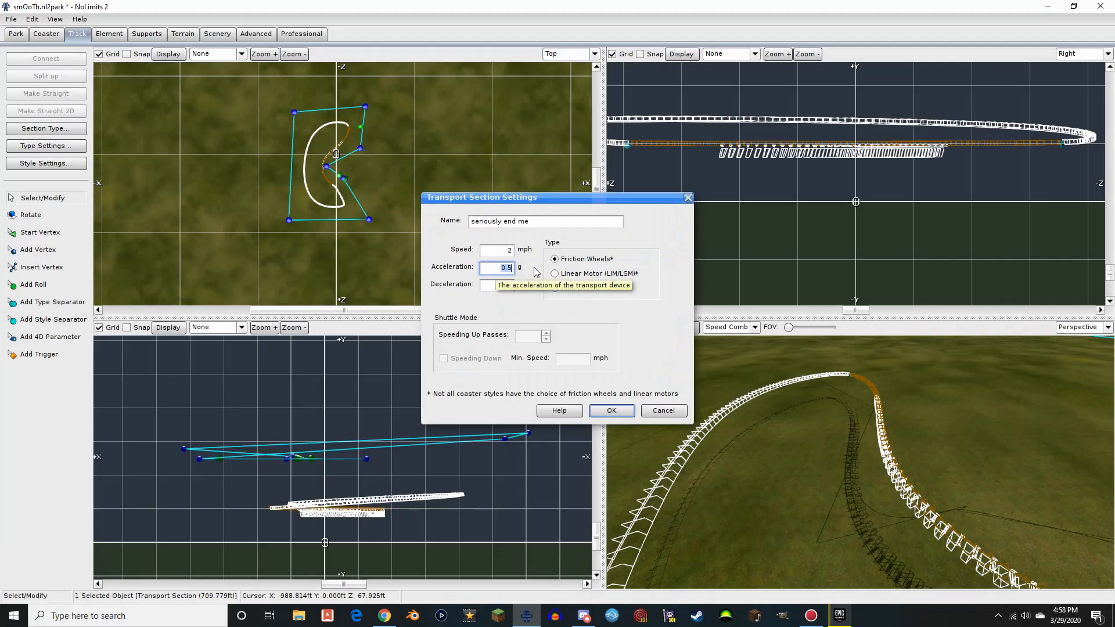
type("8")
left_click(504, 286)
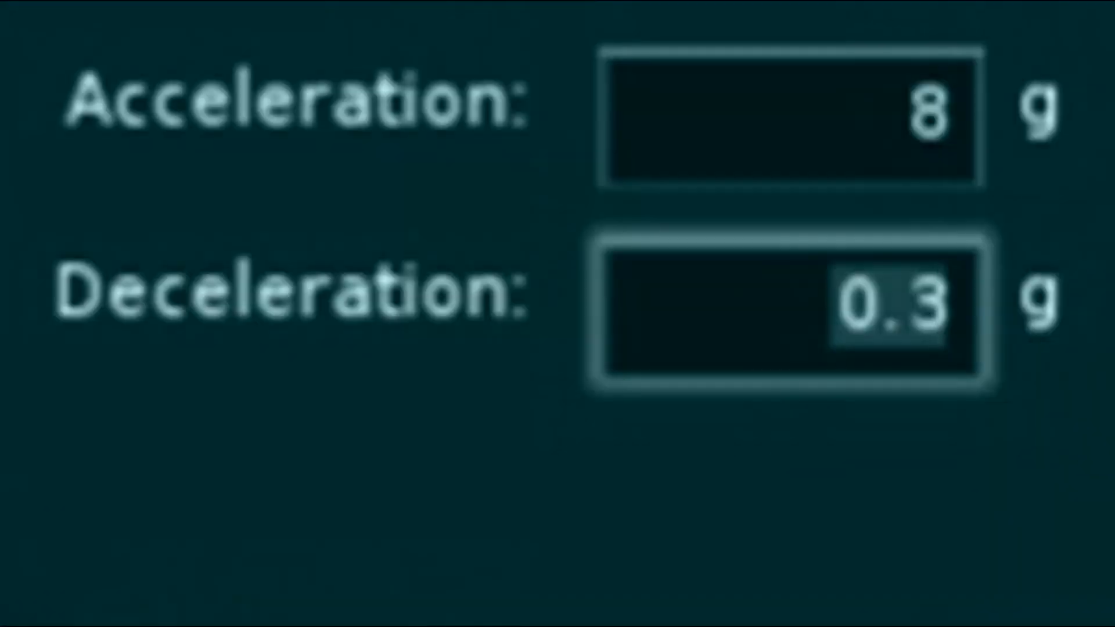
key("Return")
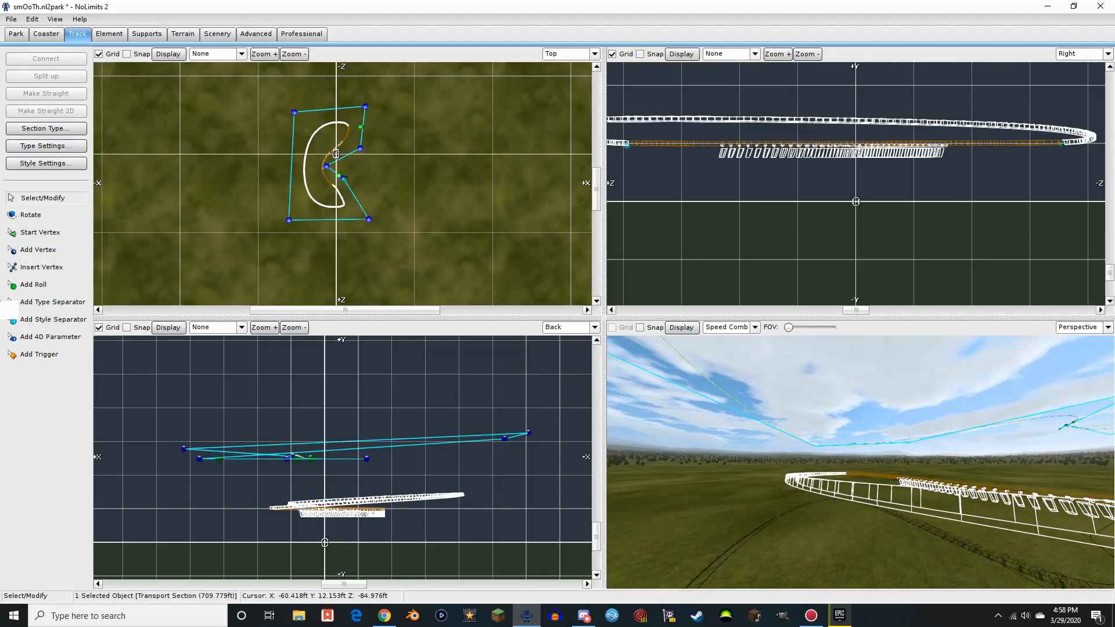
Enable left and right railings and catwalks, both sets of railing lights and transparent catwalks for the transport section
key("w")
left_click(74, 163)
left_click(473, 186)
left_click(490, 201)
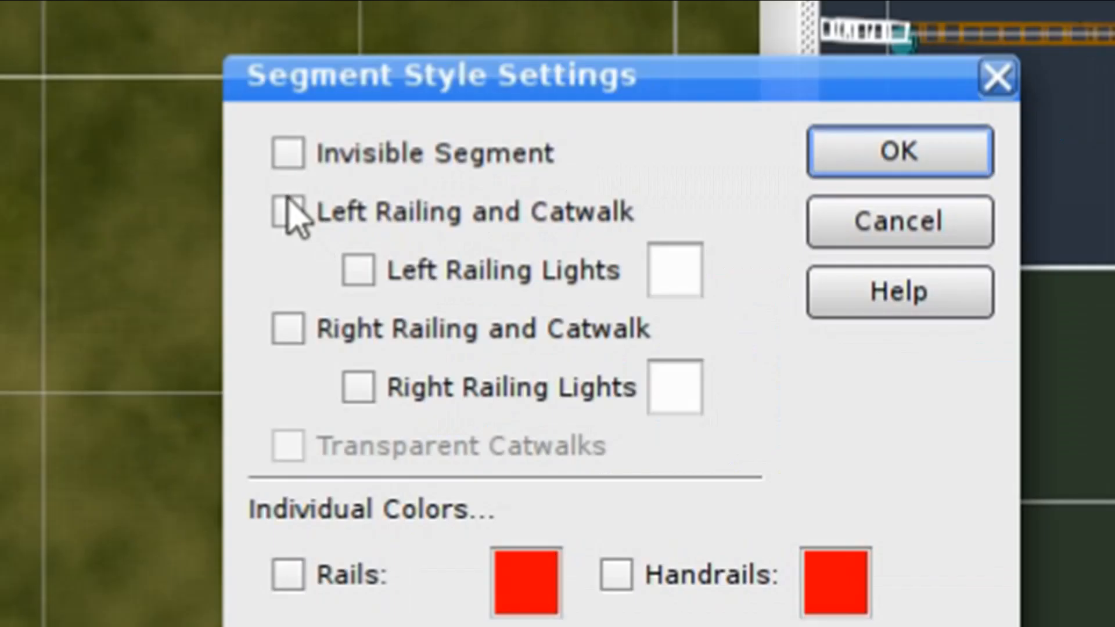
left_click(281, 328)
left_click(368, 389)
left_click(289, 448)
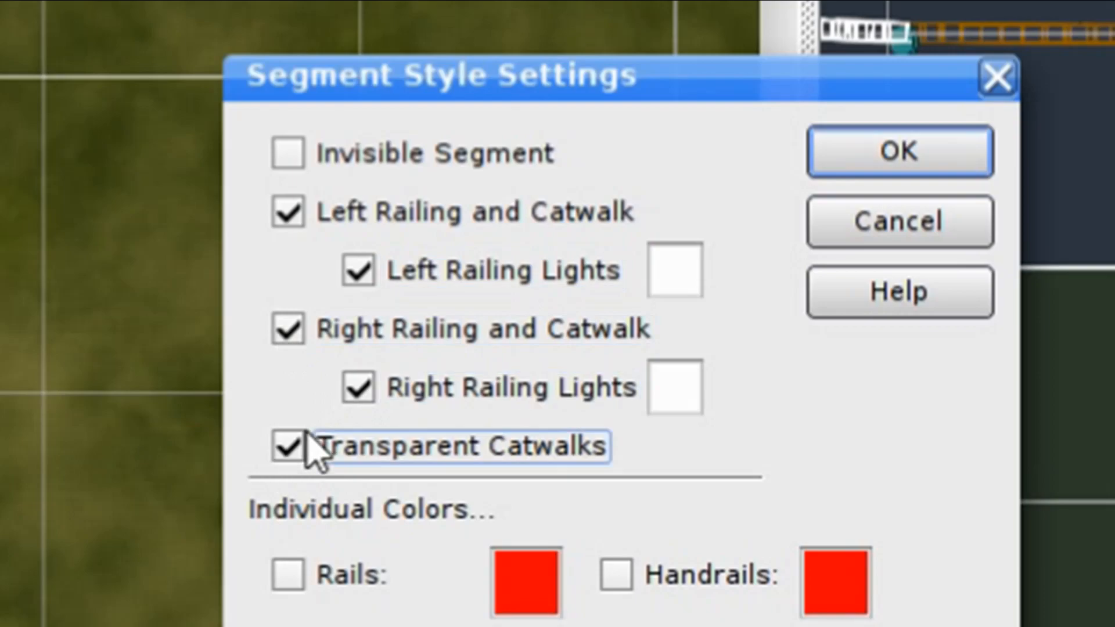
left_click(958, 154)
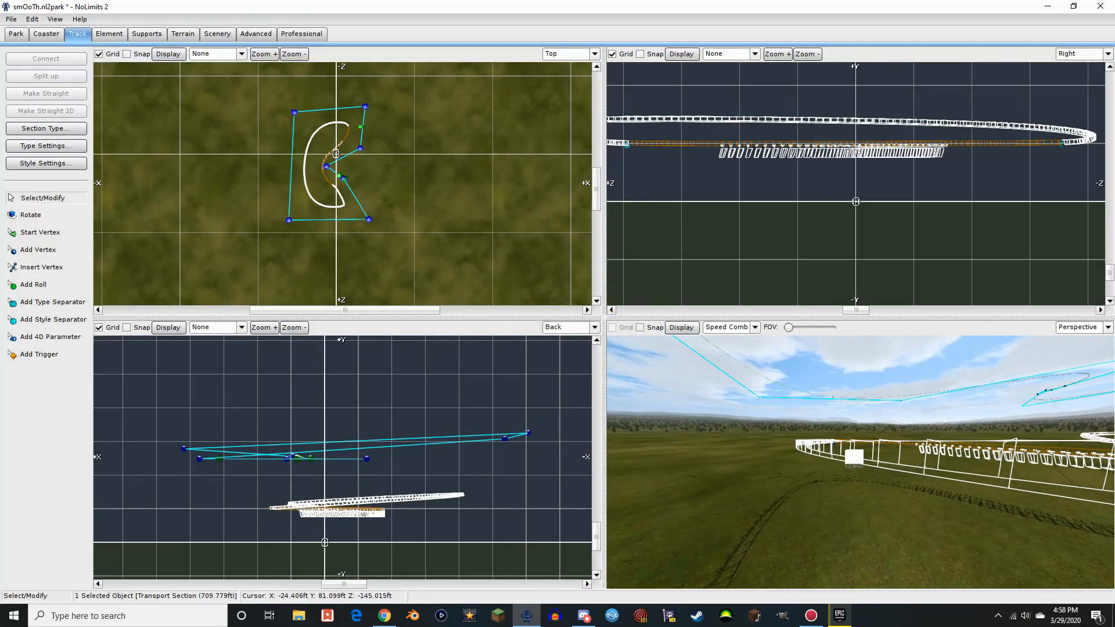
Move the vertex beside the start/end connection back past its neighbour to form a sharp kink where the return track meets the station
right_click_drag(854, 457, 830, 598)
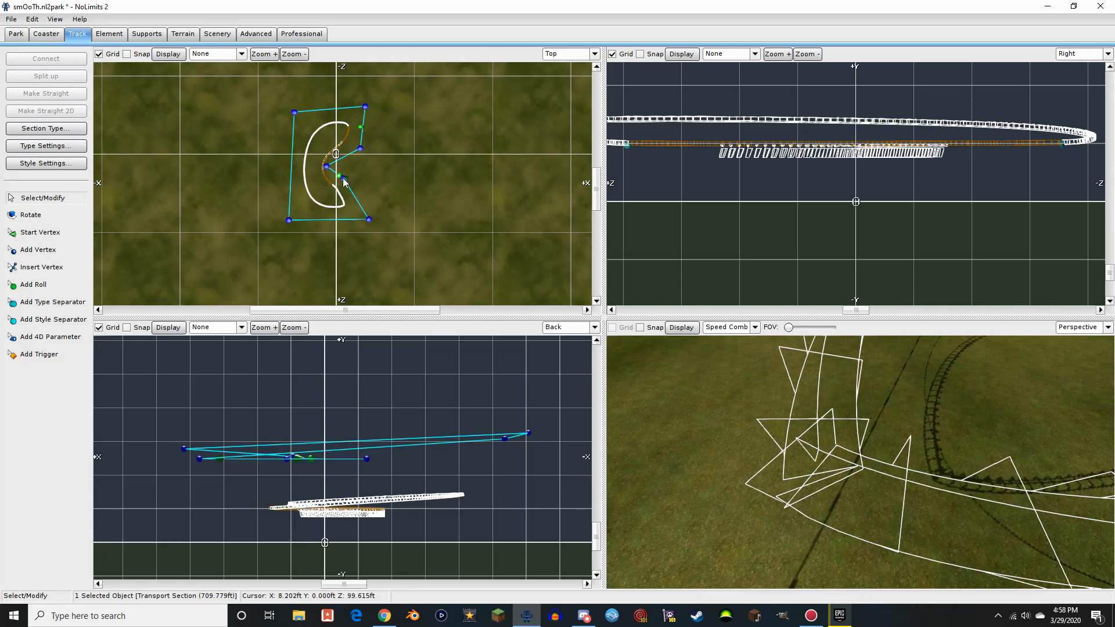
scroll(348, 182, "up", 5)
left_click(445, 170)
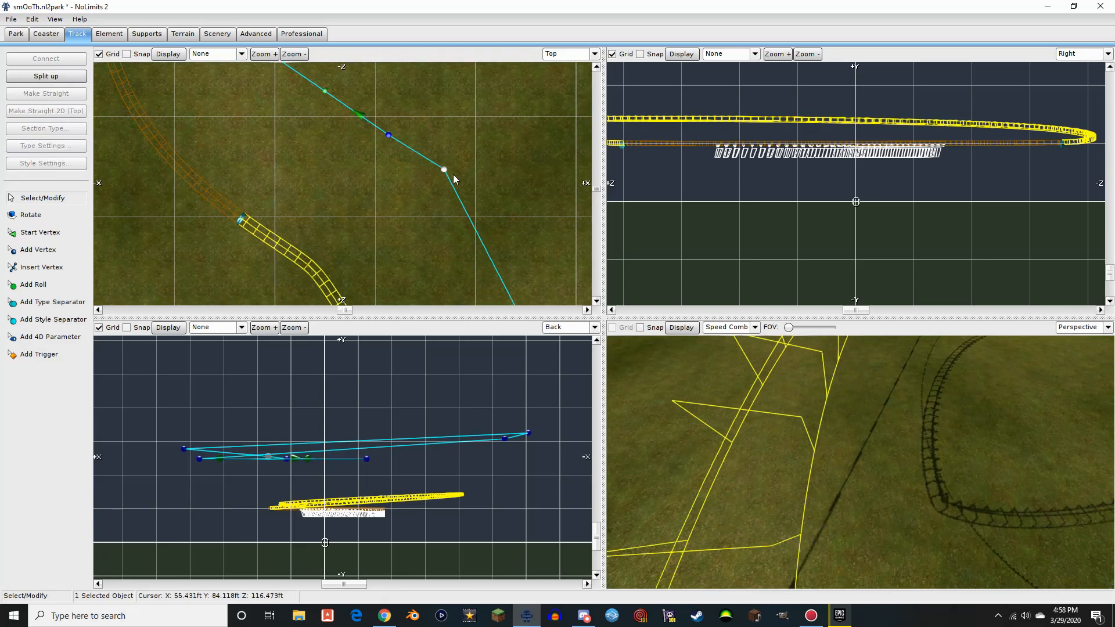
left_click_drag(452, 175, 455, 176)
scroll(455, 176, "down", 8)
right_click_drag(436, 207, 426, 165)
scroll(426, 165, "up", 5)
right_click_drag(409, 111, 414, 205)
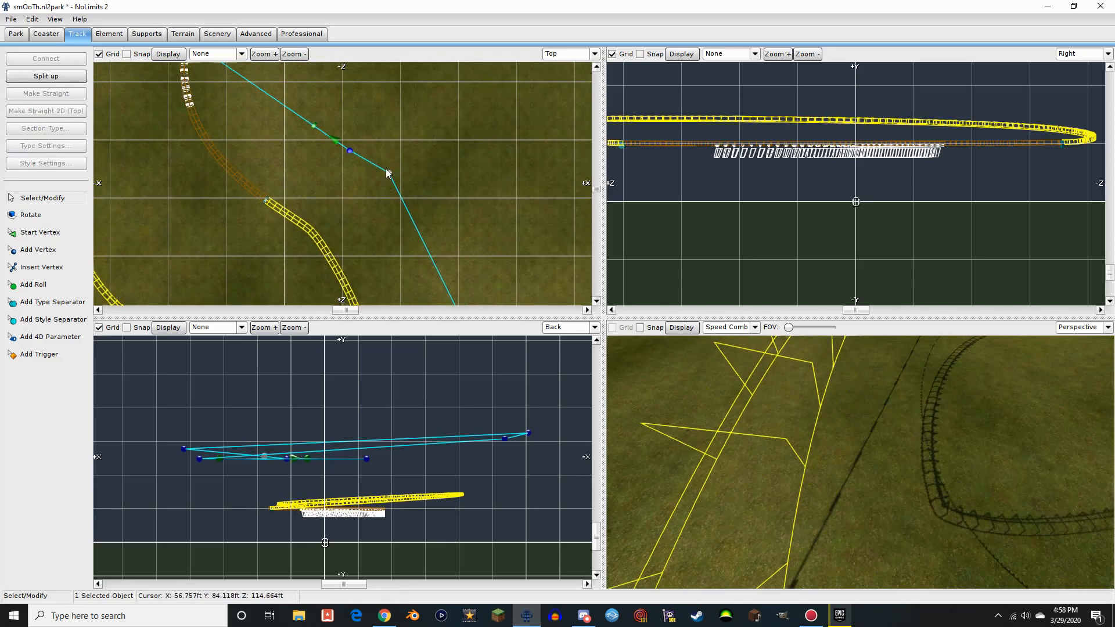
left_click_drag(389, 174, 330, 156)
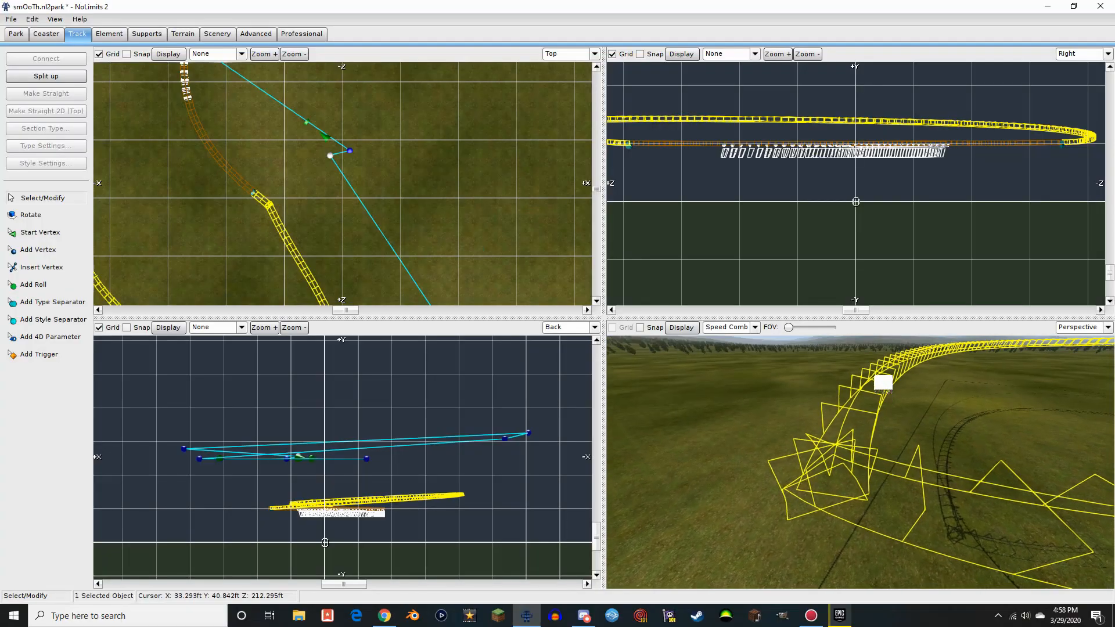
right_click_drag(859, 462, 906, 472)
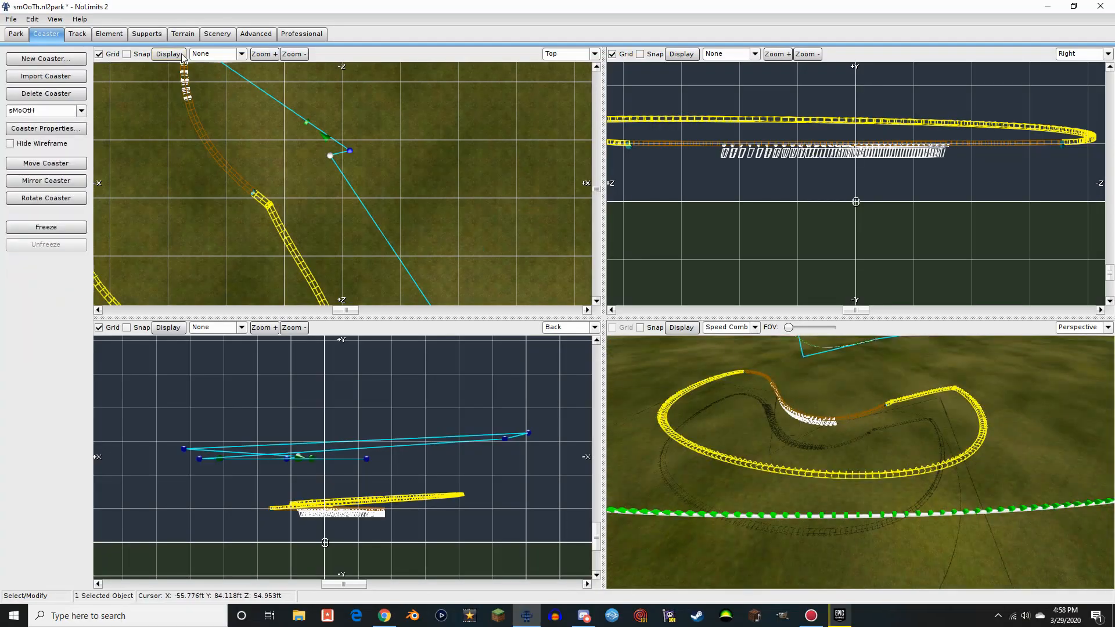
Pull up a terrain point in the open grass beside the track, using 1 Point Influence
scroll(286, 208, "down", 5)
left_click(182, 33)
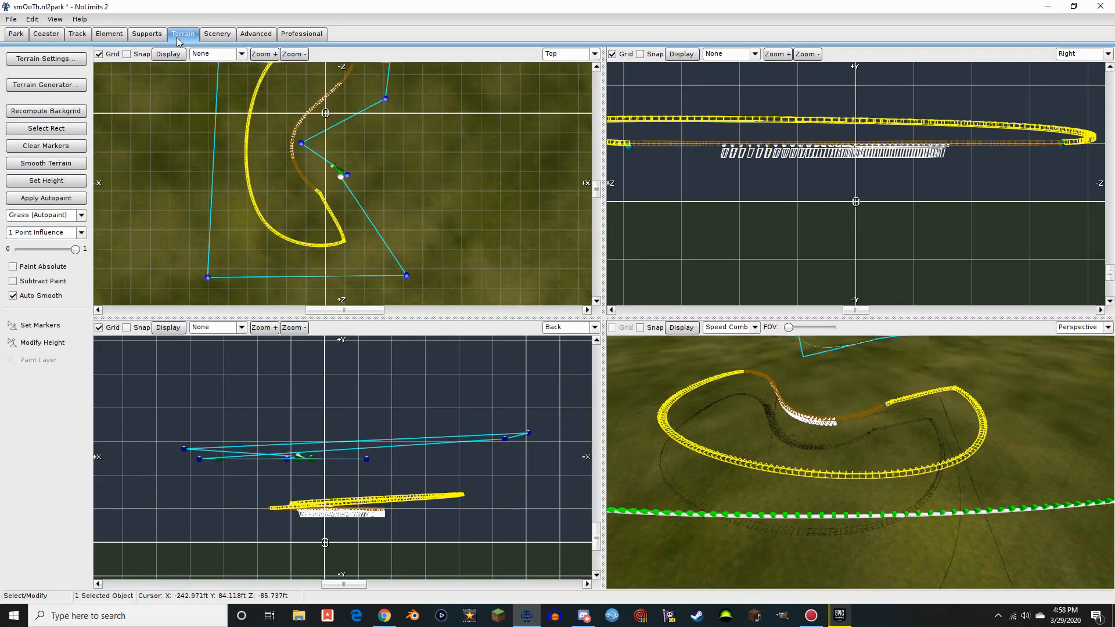
right_click_drag(823, 445, 714, 403)
left_click(41, 232)
left_click(37, 248)
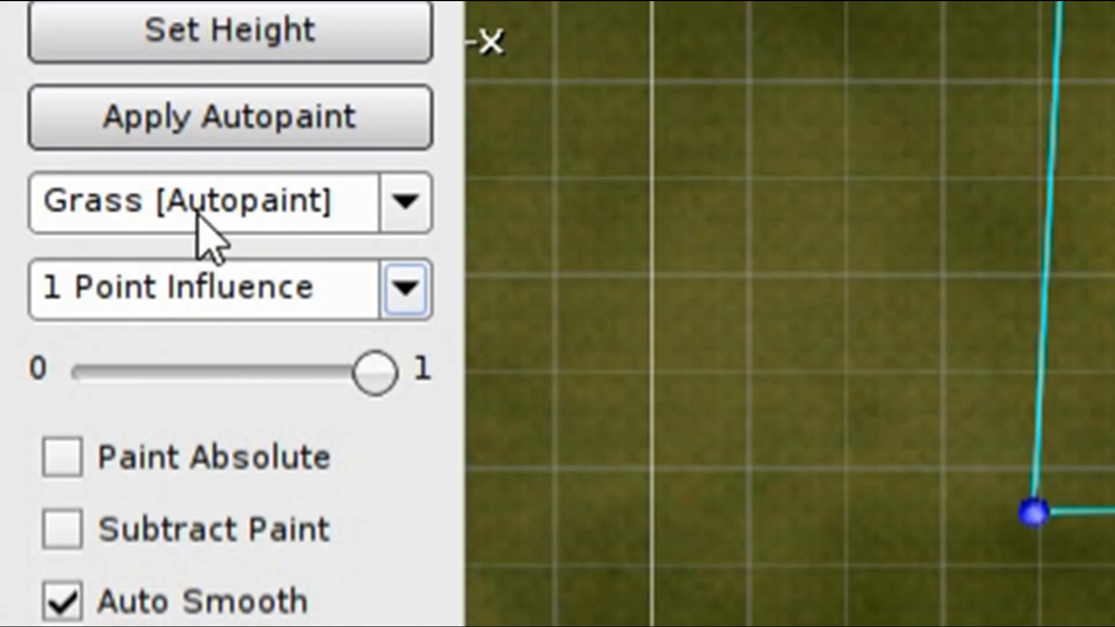
left_click_drag(648, 395, 669, 329)
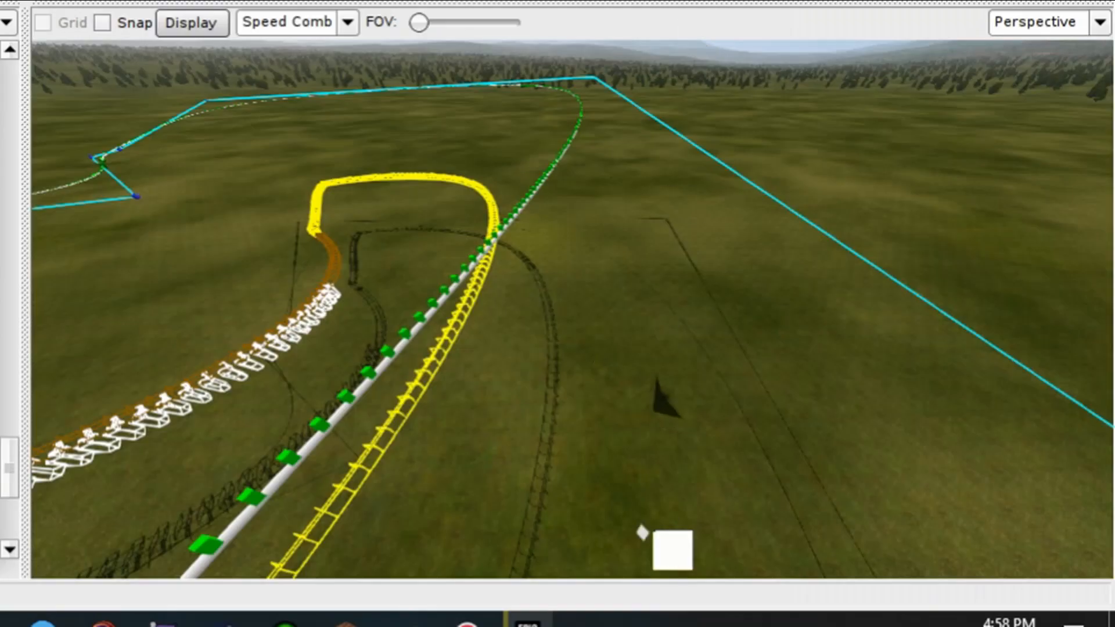
right_click_drag(652, 531, 836, 383)
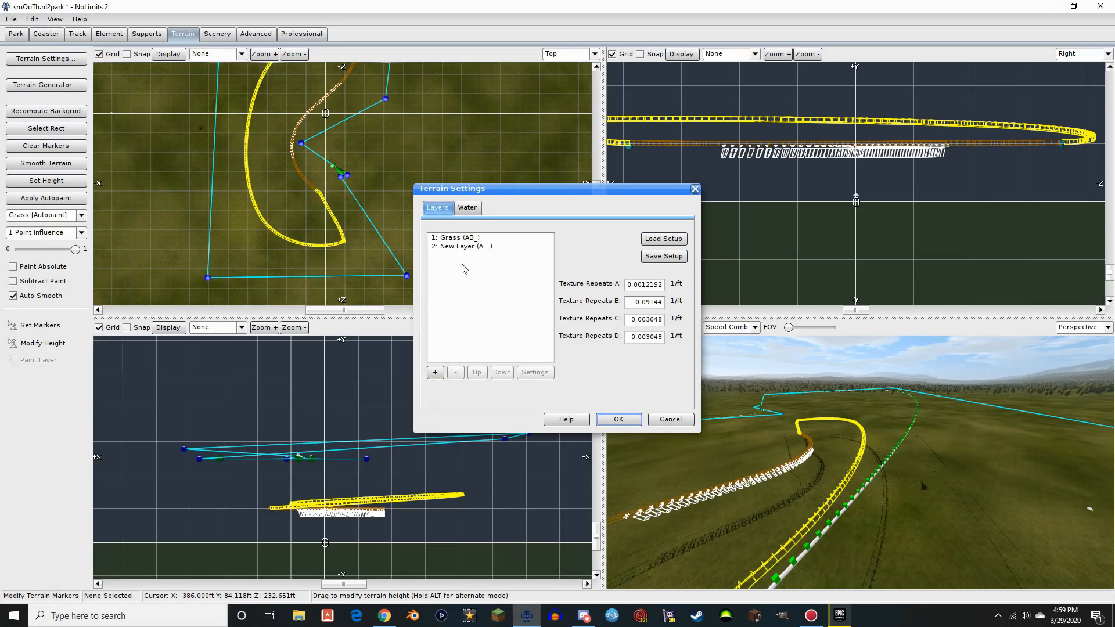
Name the new terrain layer "tomato sauce", give it the ParkingLot.jpg pavement as base texture, and apply the terrain settings
double_click(461, 247)
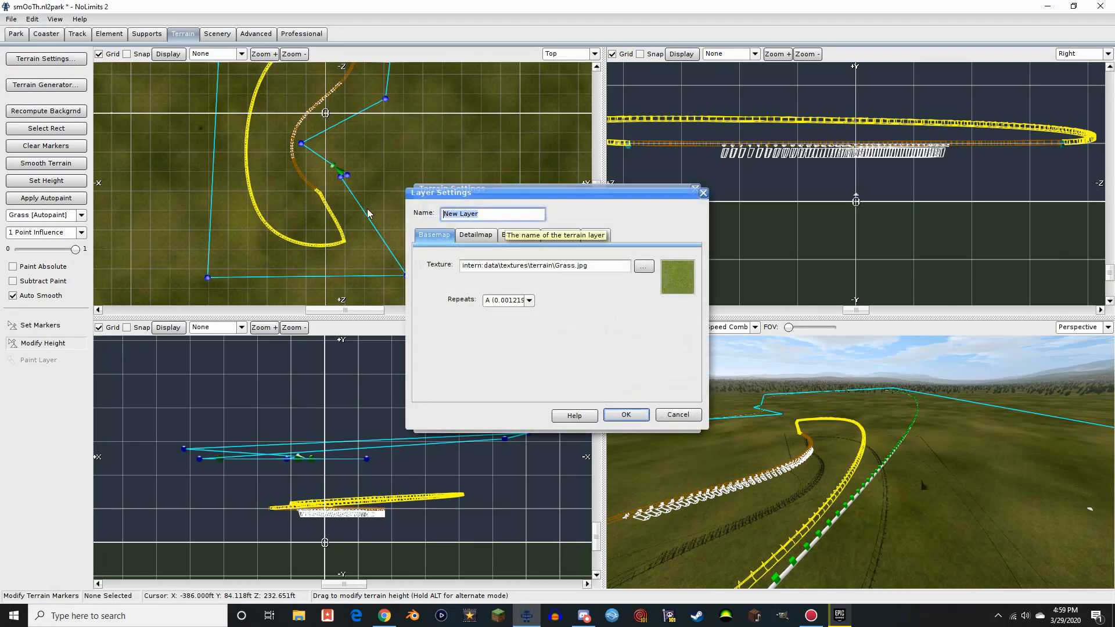
type("tomd")
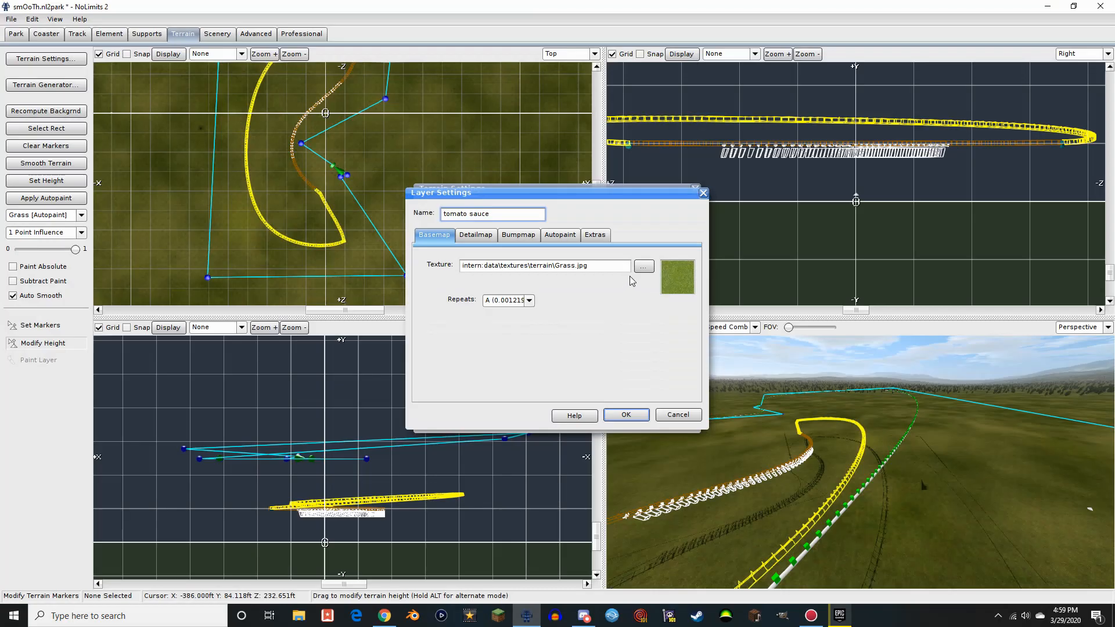
left_click(639, 274)
left_click(396, 178)
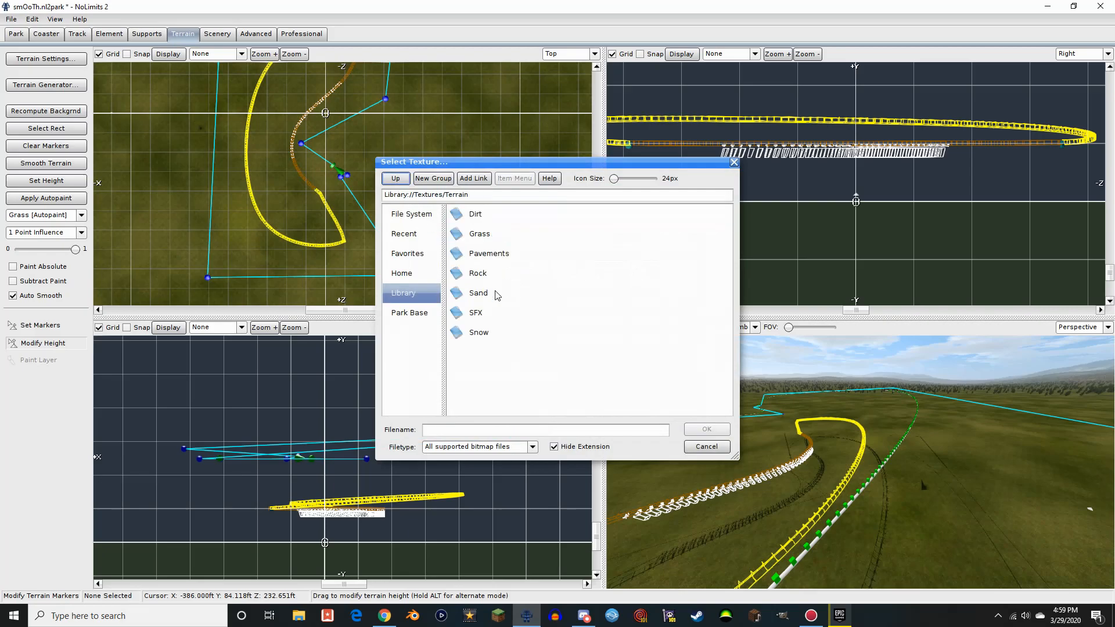
double_click(477, 254)
double_click(476, 254)
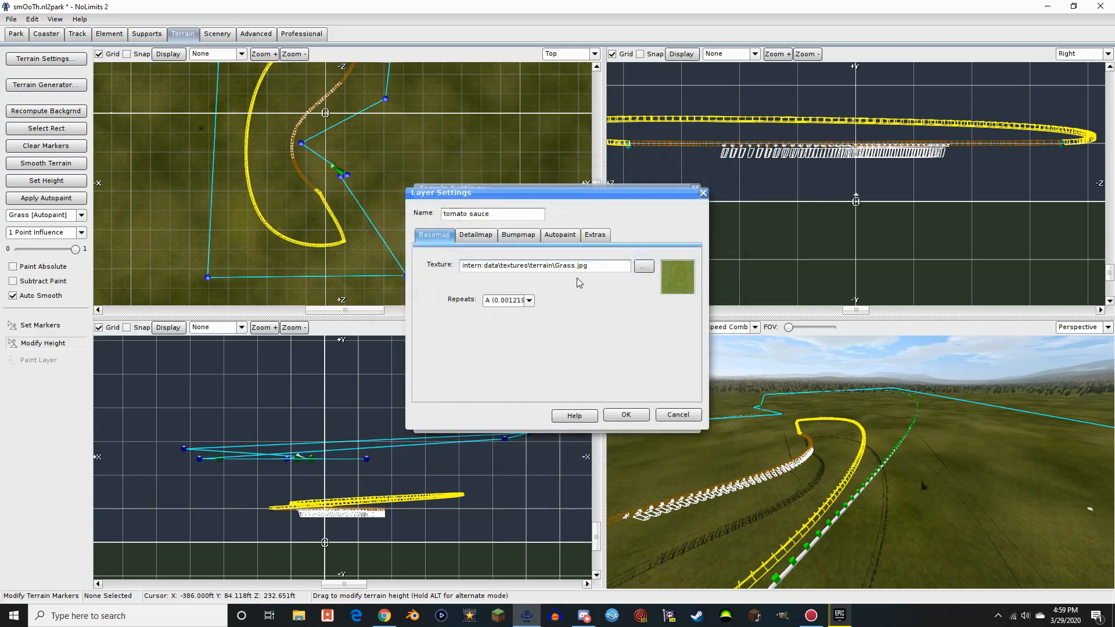
left_click(529, 300)
left_click(450, 364)
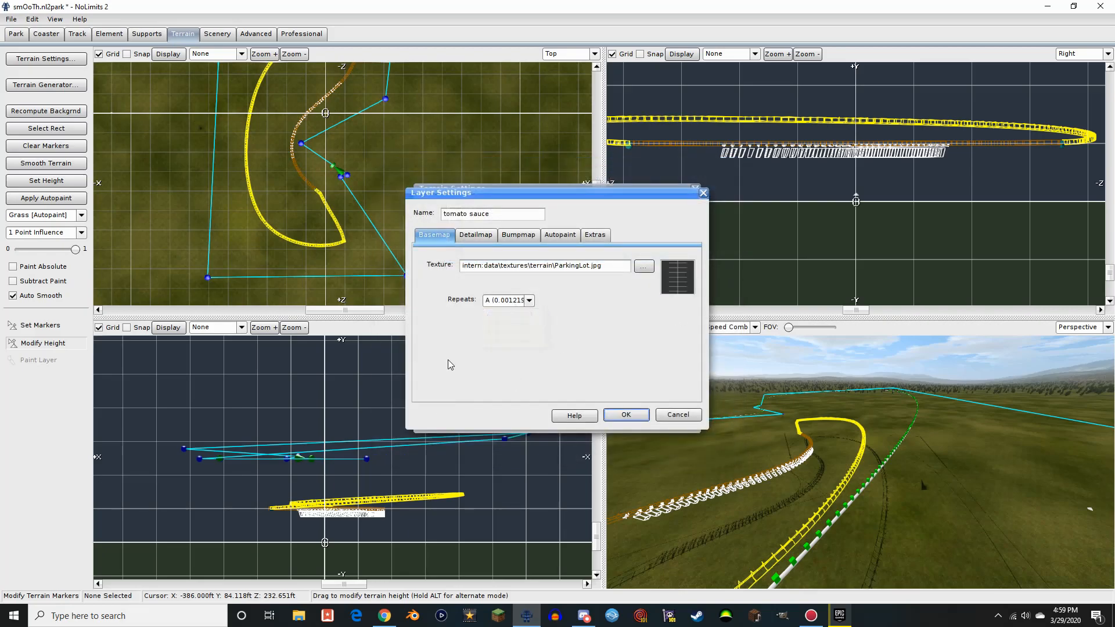
left_click(614, 416)
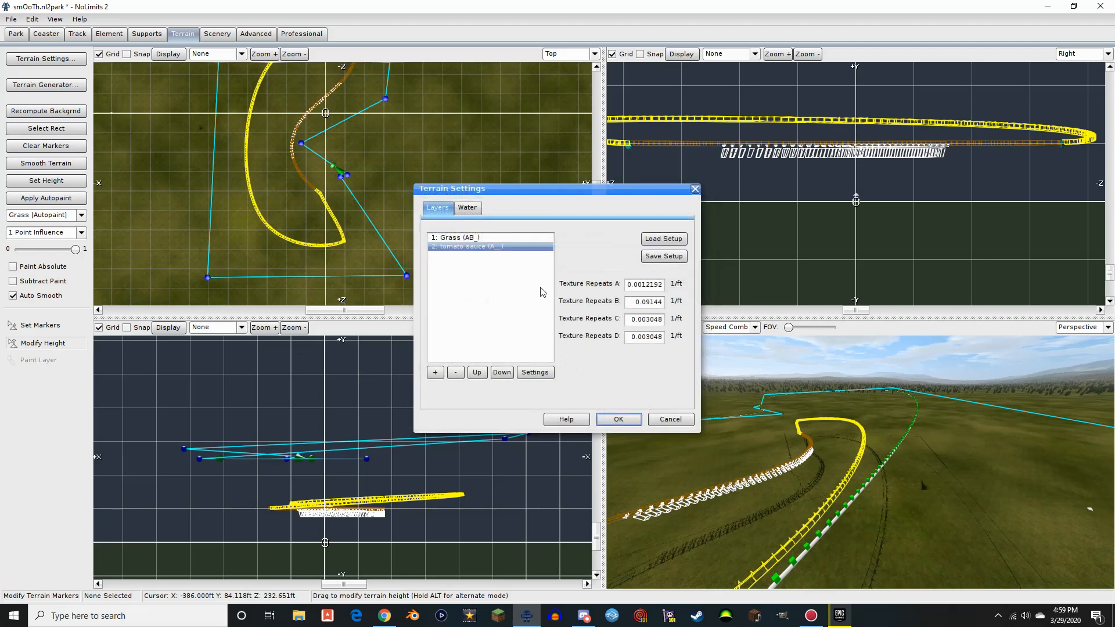
left_click(617, 417)
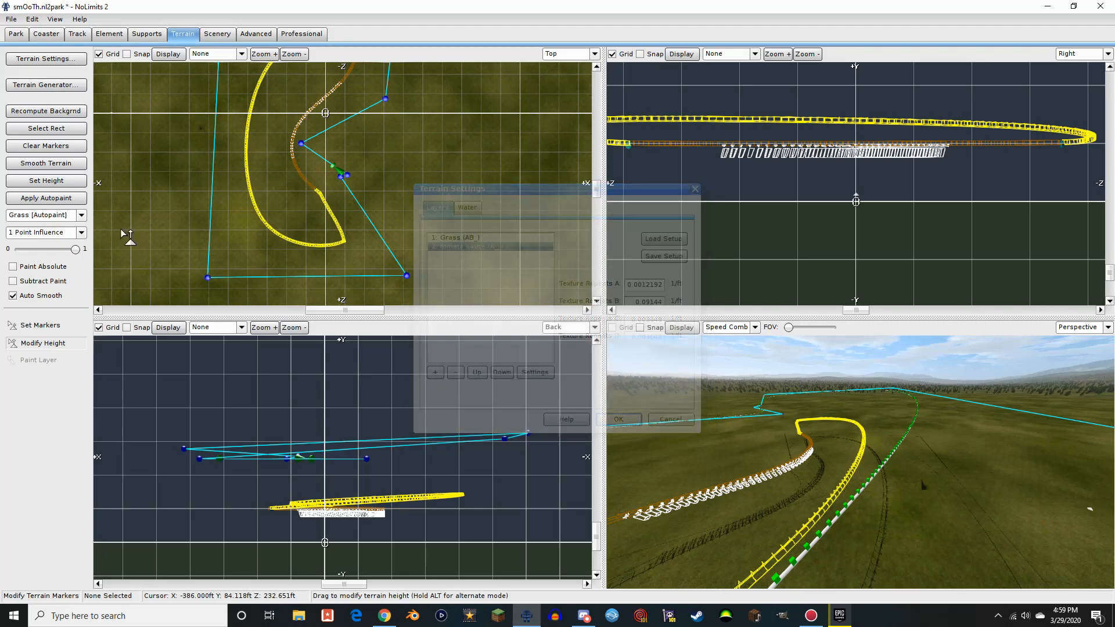
Paint the tomato sauce layer onto the ground around the coaster track, using 16 Points Influence
left_click(36, 219)
left_click(35, 232)
left_click(38, 234)
left_click(37, 281)
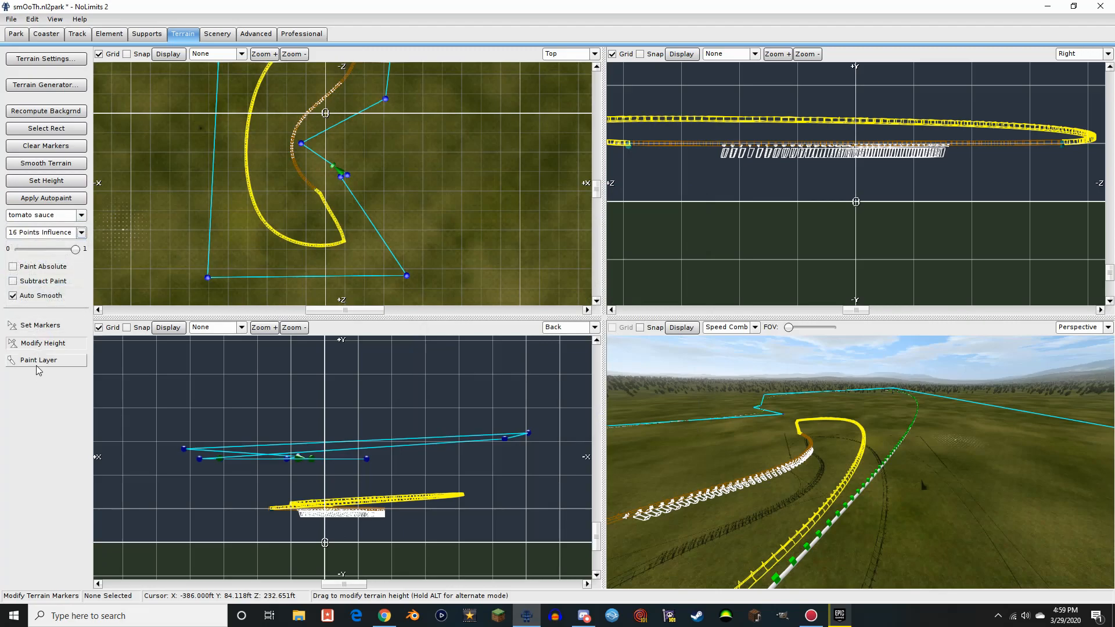
left_click(37, 365)
scroll(271, 197, "down", 3)
mouse_move(273, 198)
left_mouse_down()
mouse_move(310, 183)
mouse_move(428, 197)
mouse_move(266, 222)
left_mouse_up()
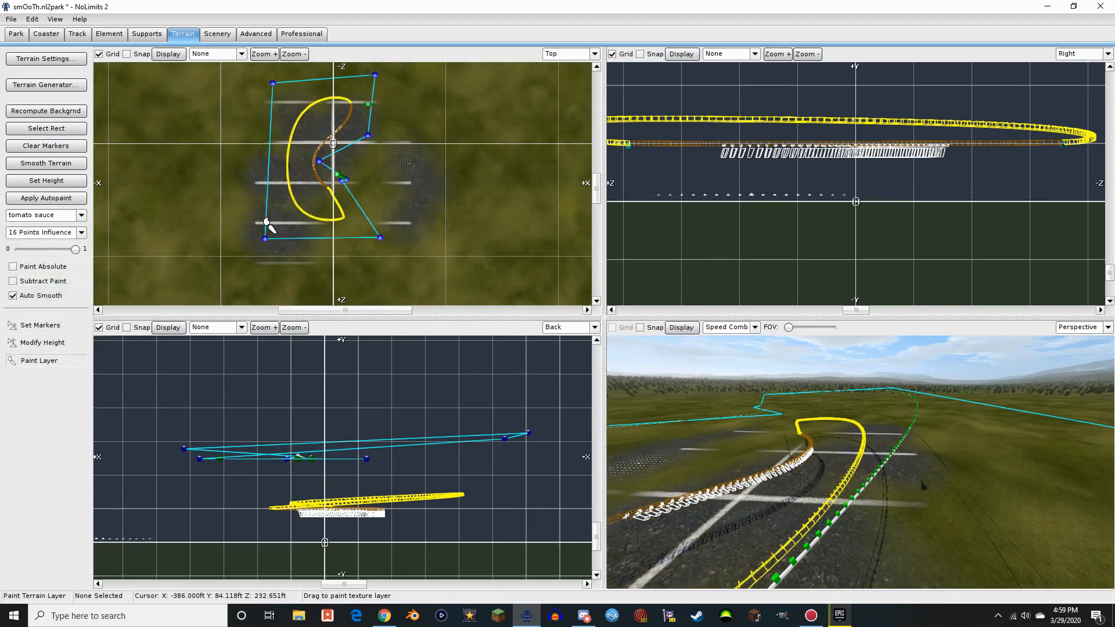
Extend the tomato sauce layer over a wide area of the central terrain around the coaster, using 64 Points Influence
left_click(81, 232)
left_click(37, 297)
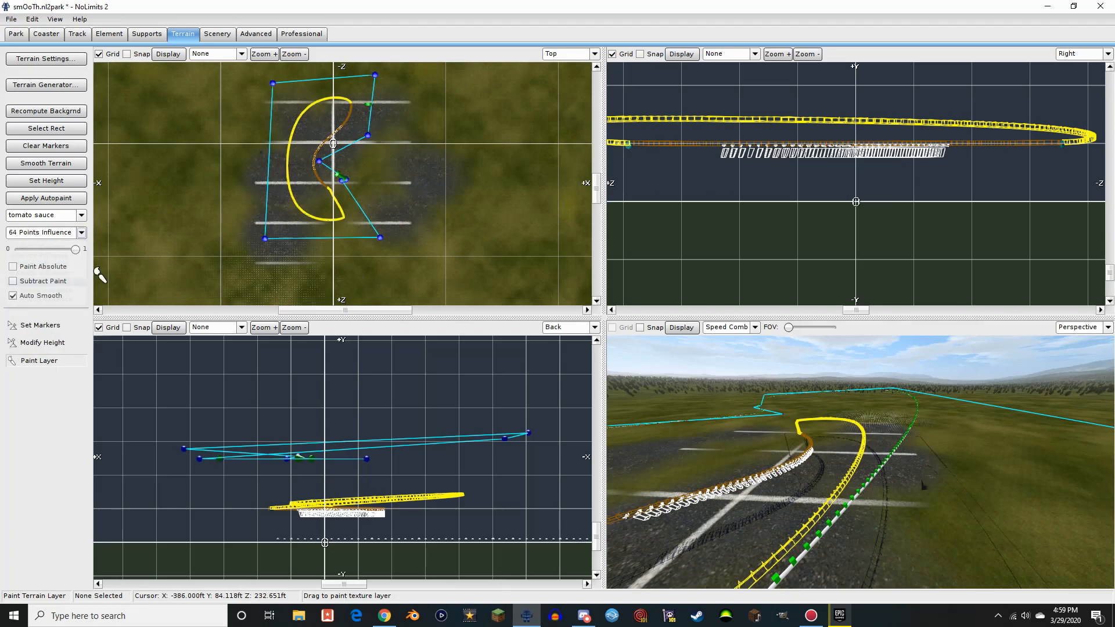
scroll(468, 169, "down", 5)
scroll(468, 169, "down", 2)
mouse_move(323, 219)
left_mouse_down()
mouse_move(298, 186)
mouse_move(435, 179)
mouse_move(411, 181)
left_mouse_up()
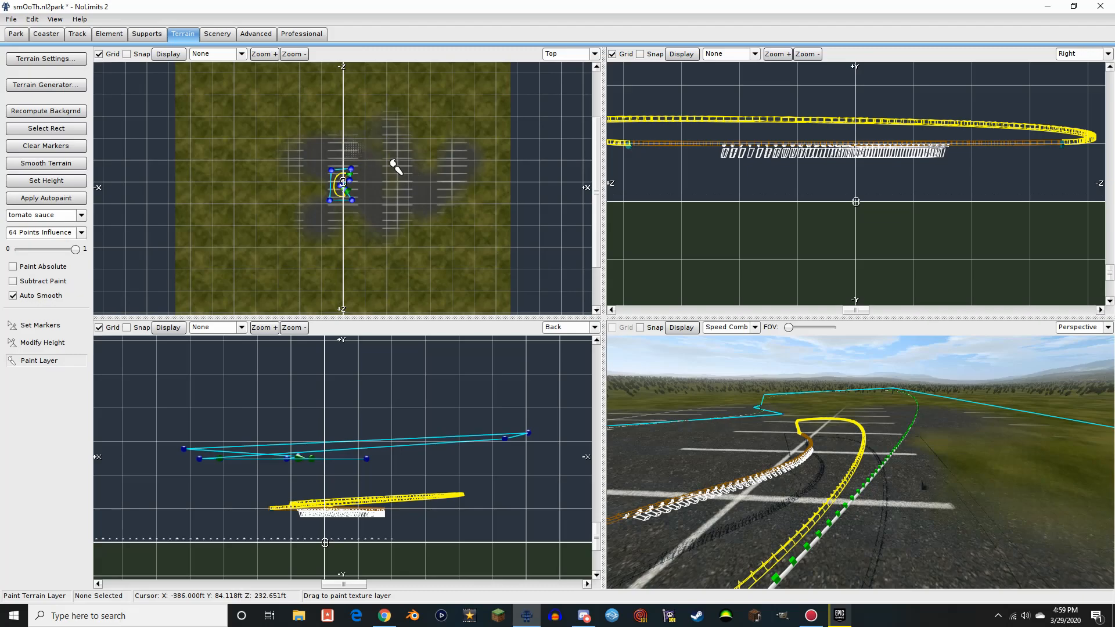
mouse_move(322, 220)
left_mouse_down()
mouse_move(298, 179)
mouse_move(388, 140)
left_mouse_up()
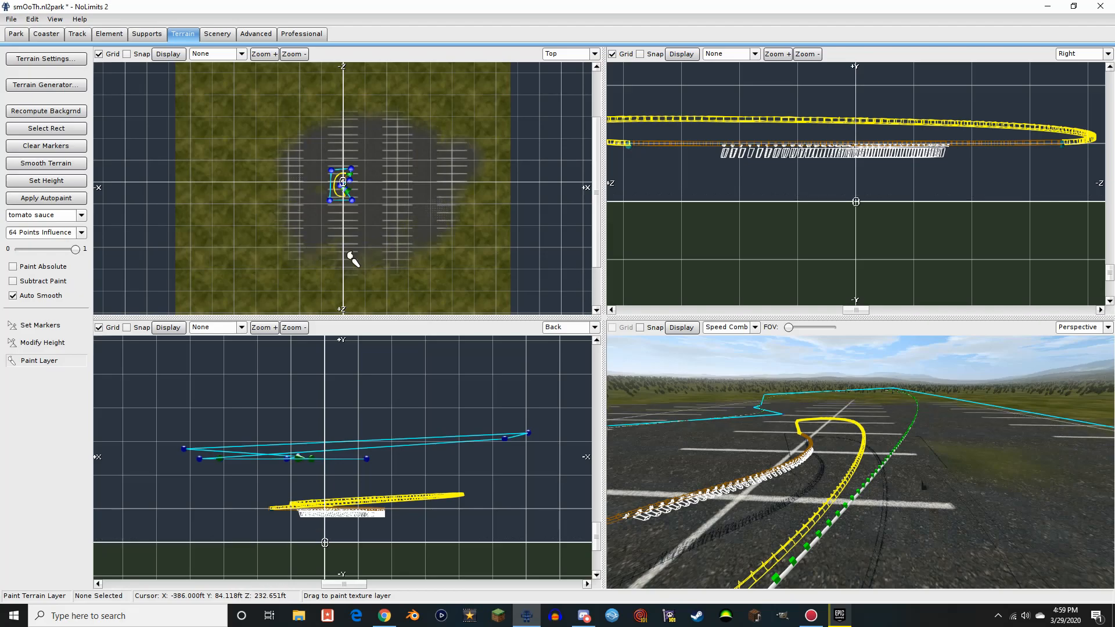
Freeze the sMoOtH coaster and inspect its built track above the parking-lot terrain in the perspective view
right_click_drag(943, 455, 1036, 446)
mouse_move(803, 491)
right_mouse_down()
mouse_move(637, 491)
mouse_move(496, 473)
right_mouse_up()
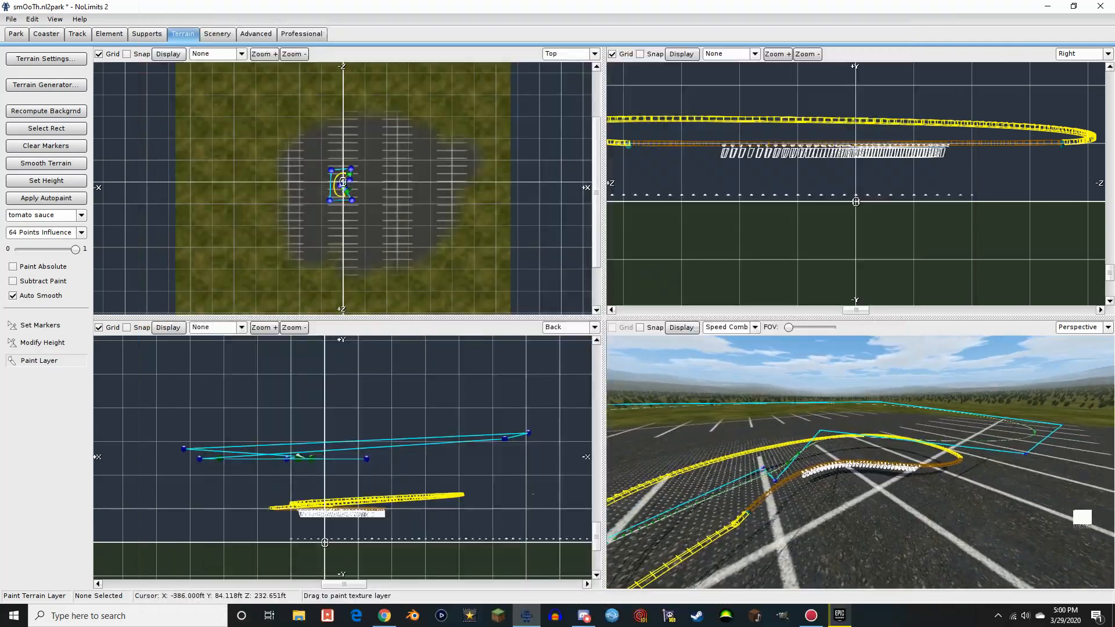
key("a")
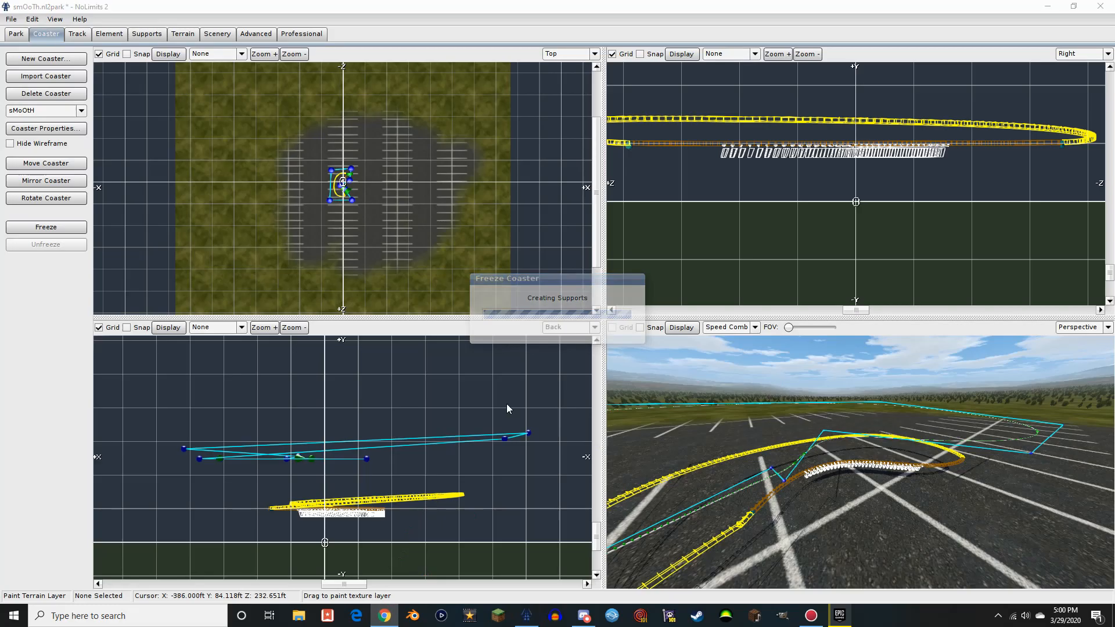
right_click_drag(805, 493, 1091, 398)
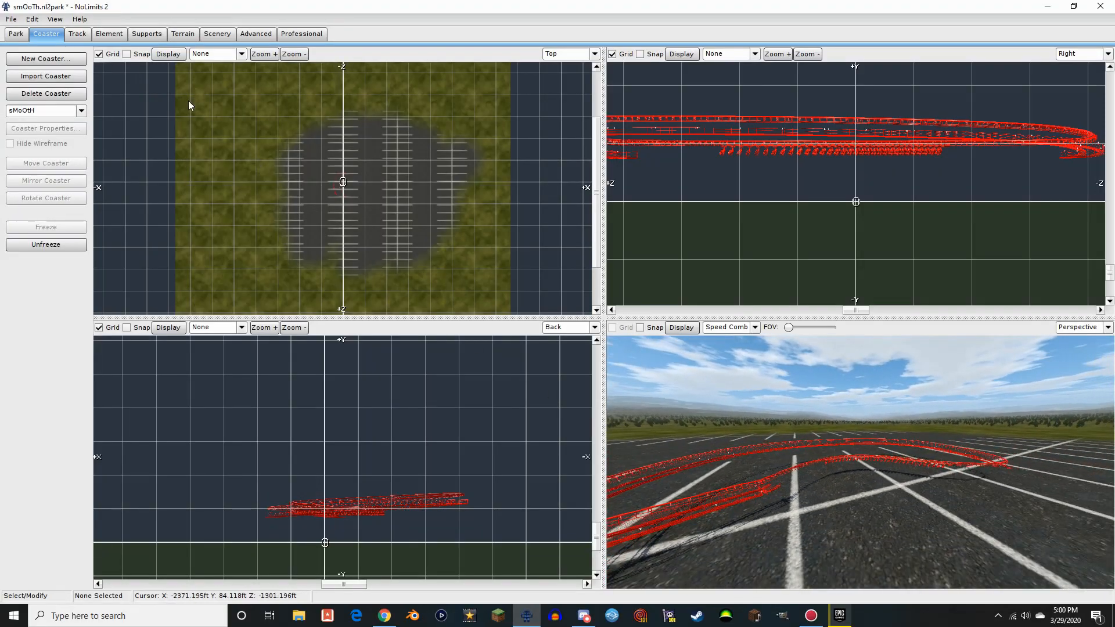
left_click(49, 138)
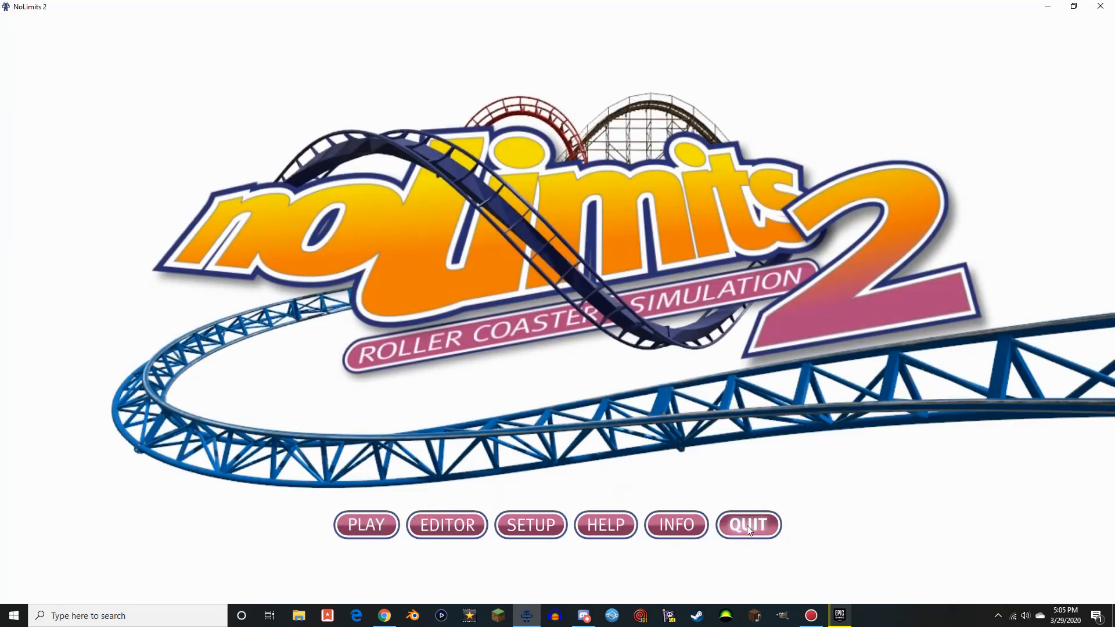
Quit NoLimits 2 and throw its desktop shortcut into the Recycle Bin
left_click(748, 528)
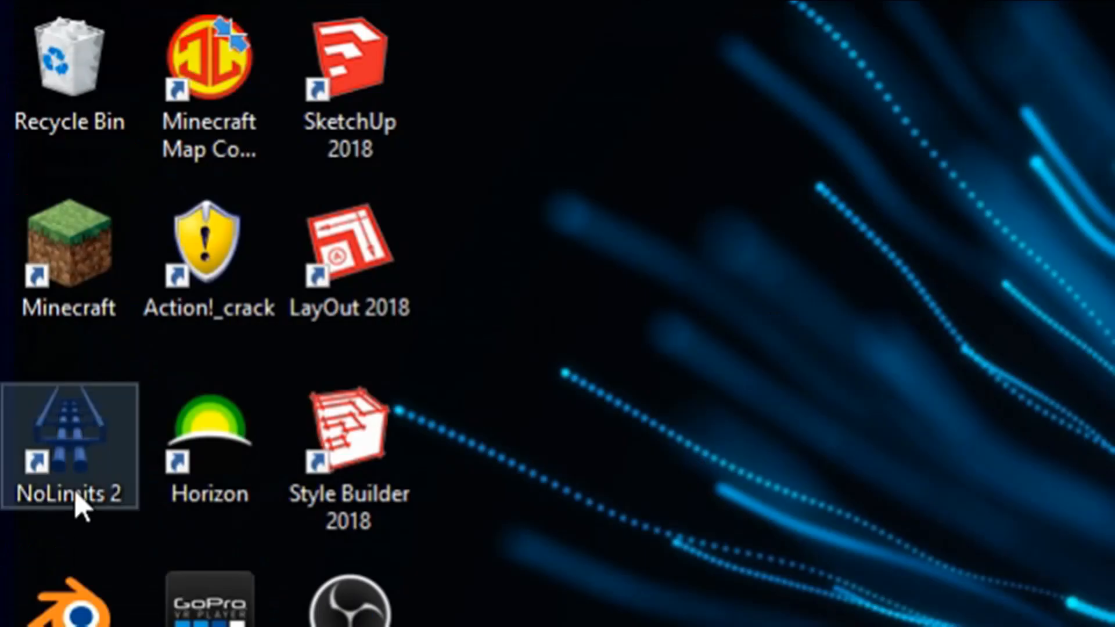
left_click_drag(25, 157, 19, 23)
left_click_drag(60, 74, 85, 87)
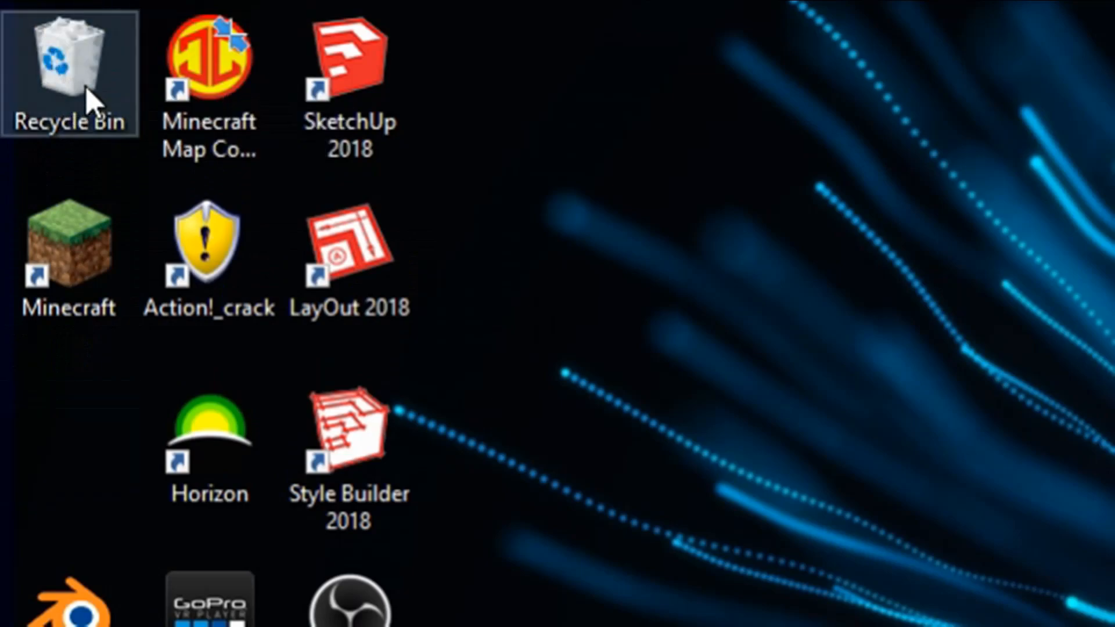